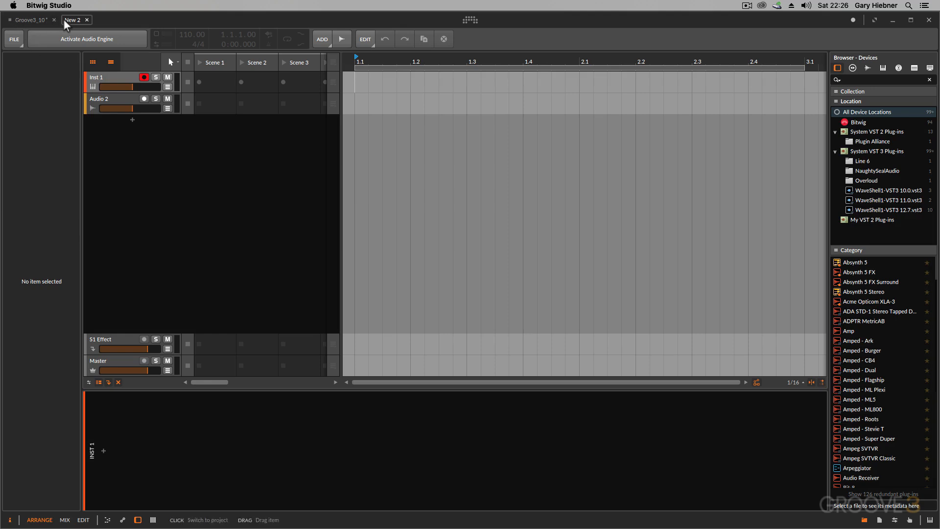
- Switch between the Groove3_10 and New 2 projects, activate the audio engine for New 2, and stay in New 2
{"action": "left_click", "coordinate": [34, 20]}
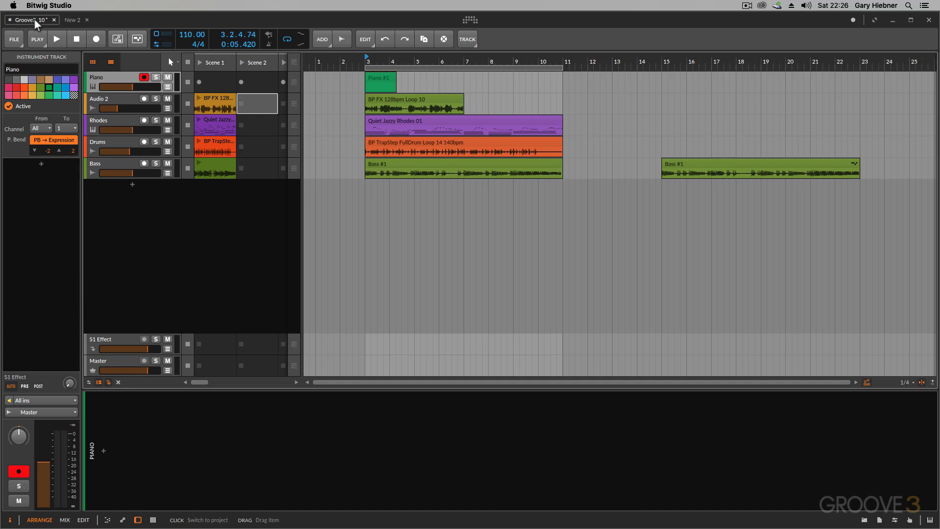
{"action": "left_click", "coordinate": [67, 19]}
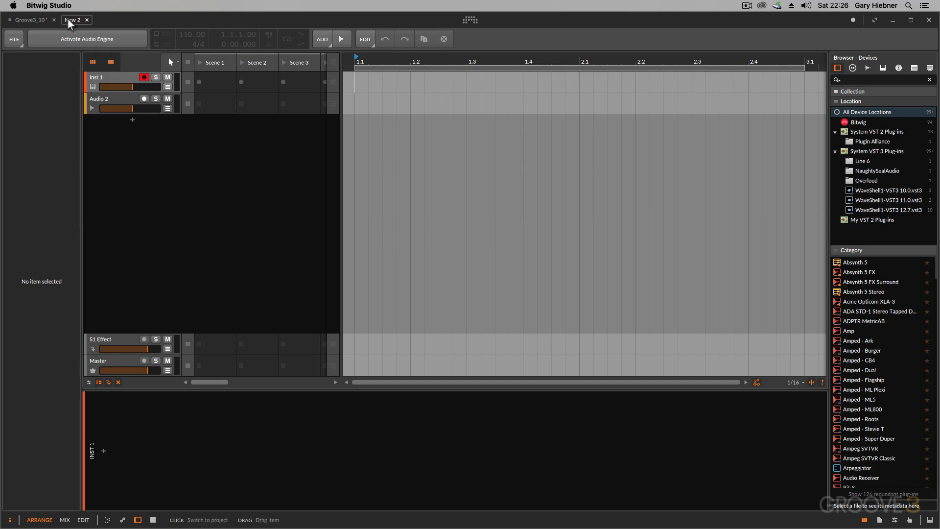
{"action": "left_click", "coordinate": [70, 41]}
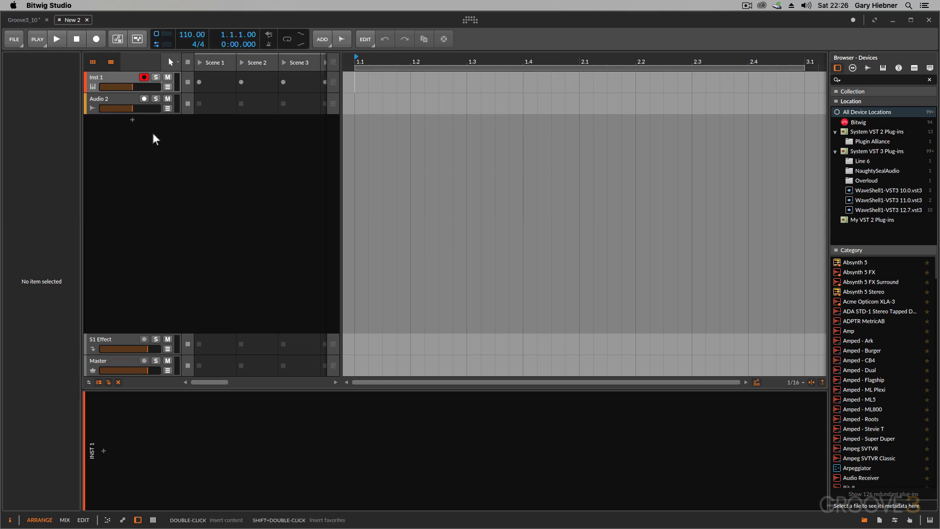
{"action": "left_click", "coordinate": [28, 21]}
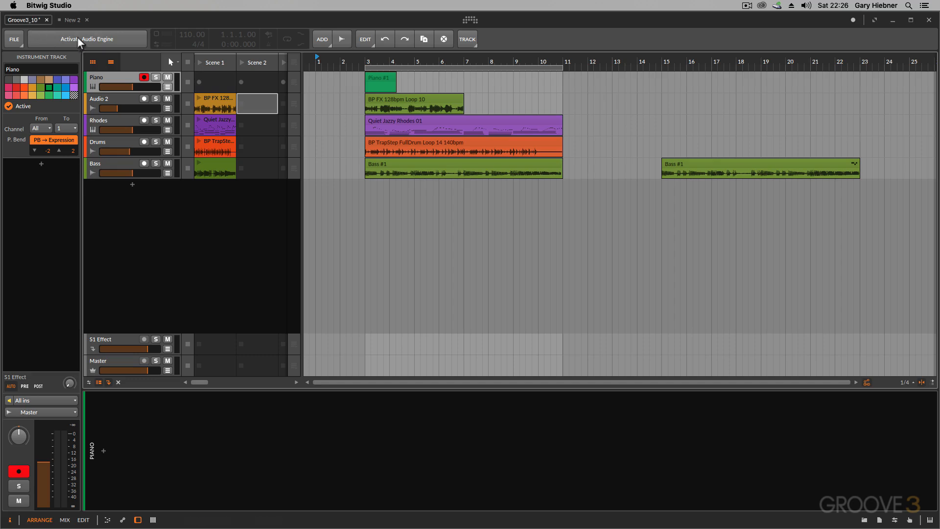
{"action": "left_click", "coordinate": [71, 20]}
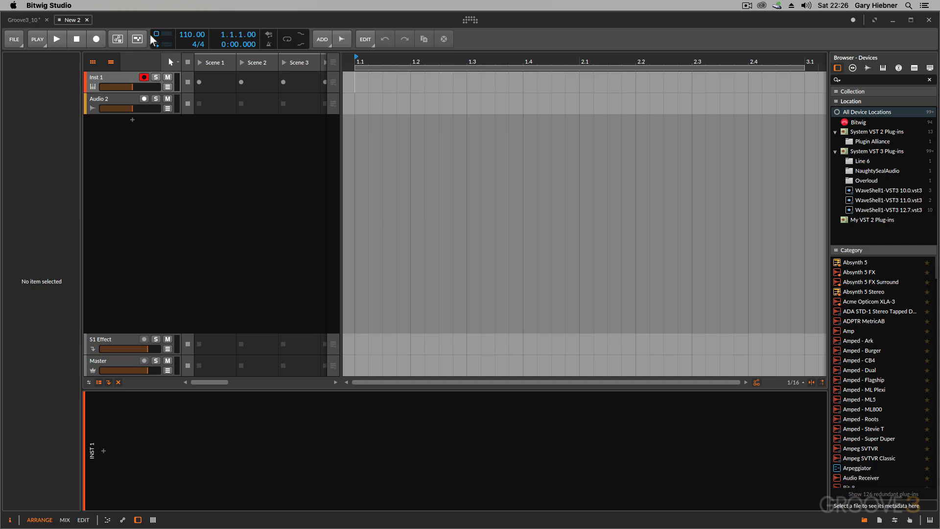
- Save the new project in the Projects folder under the name "Clip Launcher_1"
{"action": "left_click", "coordinate": [15, 41]}
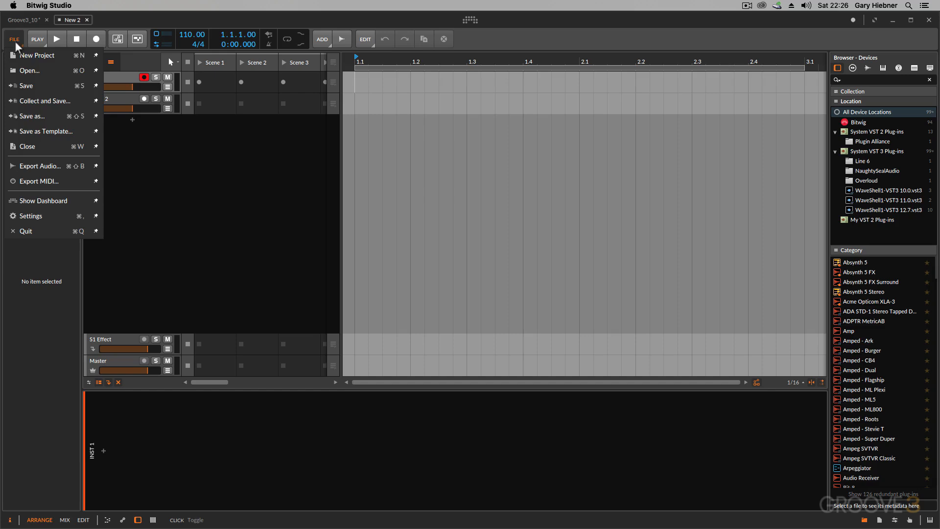
{"action": "left_click", "coordinate": [39, 116]}
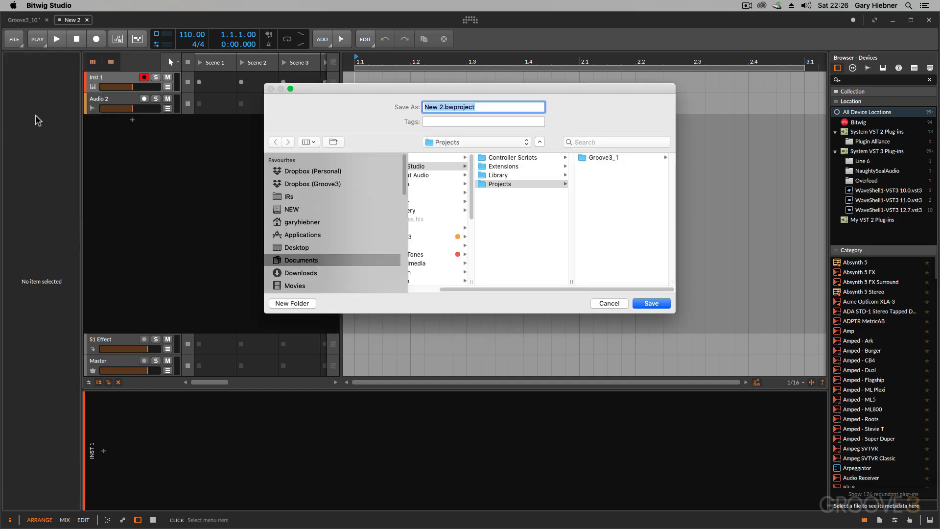
{"action": "left_click_drag", "start_coordinate": [443, 106], "coordinate": [417, 107]}
{"action": "type", "text": "Clip Launcher_1"}
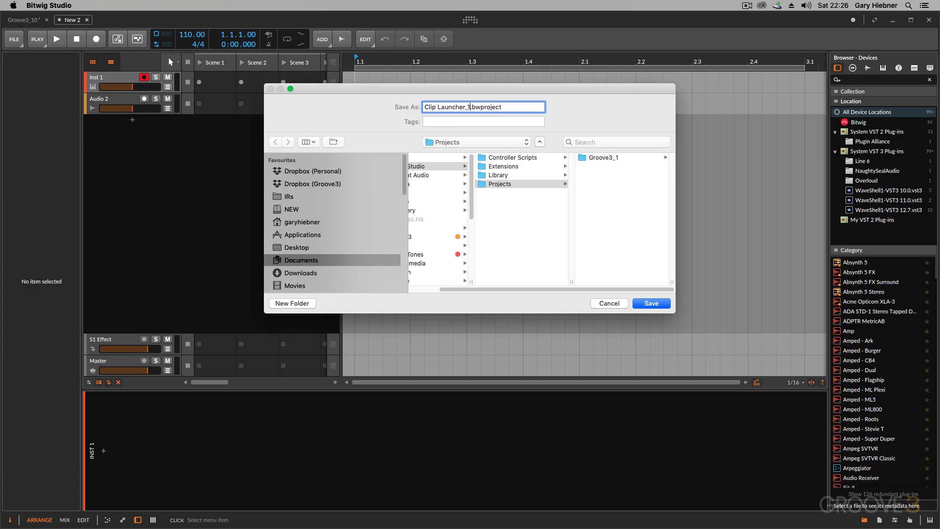
{"action": "key", "text": "Return"}
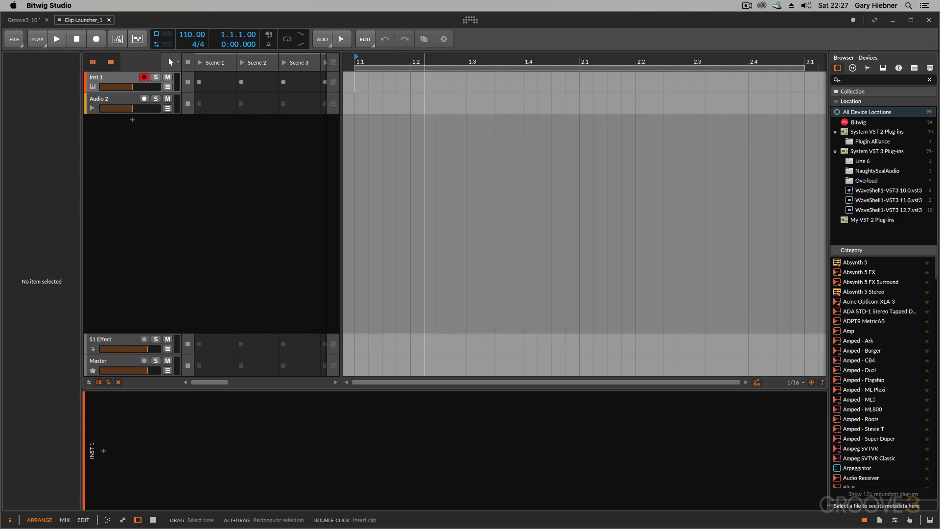
- Hide and reshow the clip launcher, and hide the arranger timeline so only the launcher is displayed
{"action": "left_click", "coordinate": [92, 63]}
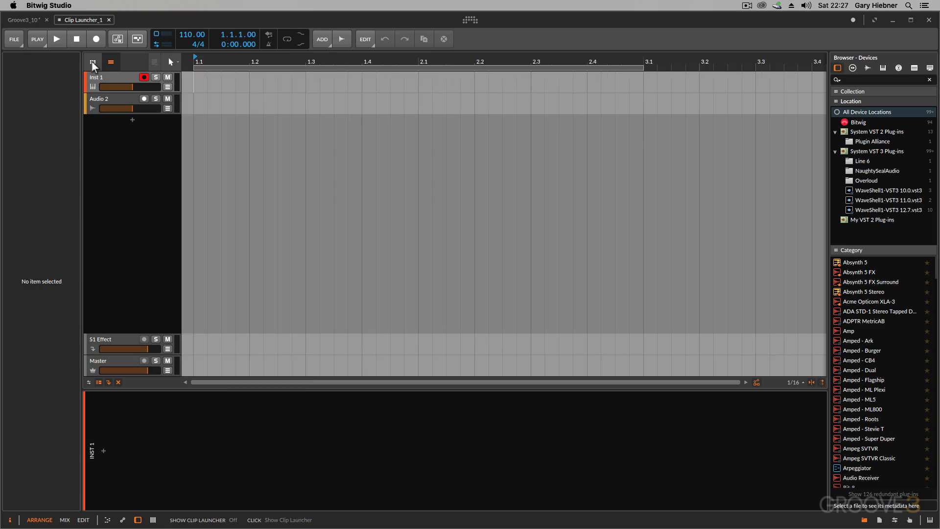
{"action": "left_click", "coordinate": [93, 63]}
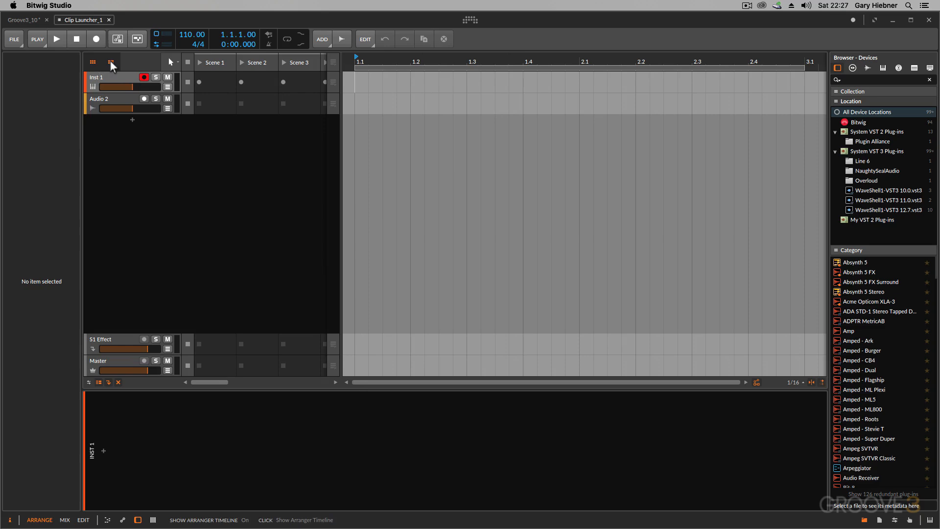
{"action": "left_click", "coordinate": [111, 64]}
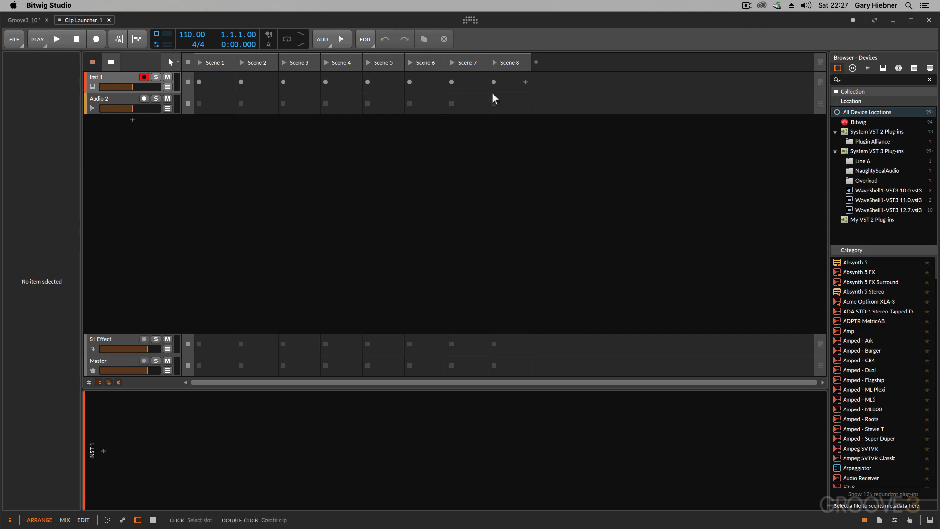
- Add five audio tracks, Audio 3 through Audio 7, below the Audio 2 track
{"action": "left_click", "coordinate": [147, 111]}
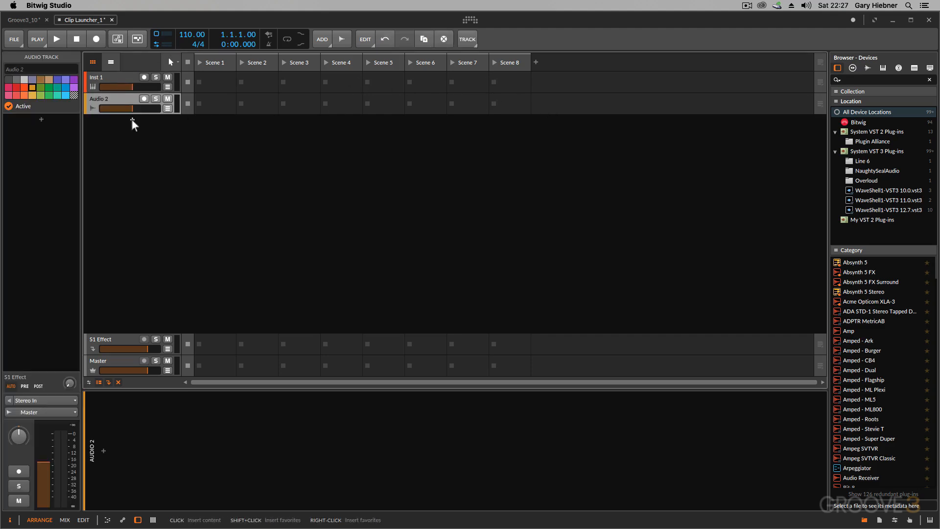
{"action": "left_click", "coordinate": [327, 42]}
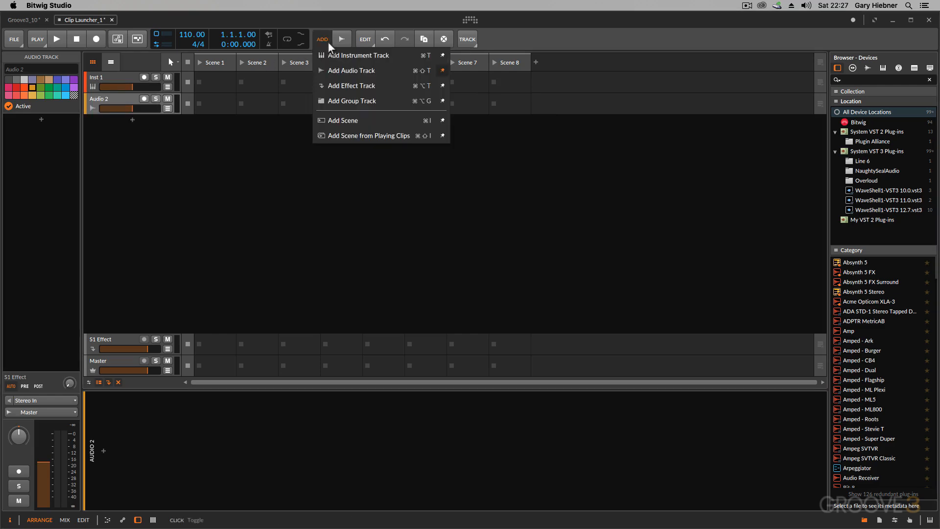
{"action": "left_click", "coordinate": [355, 71]}
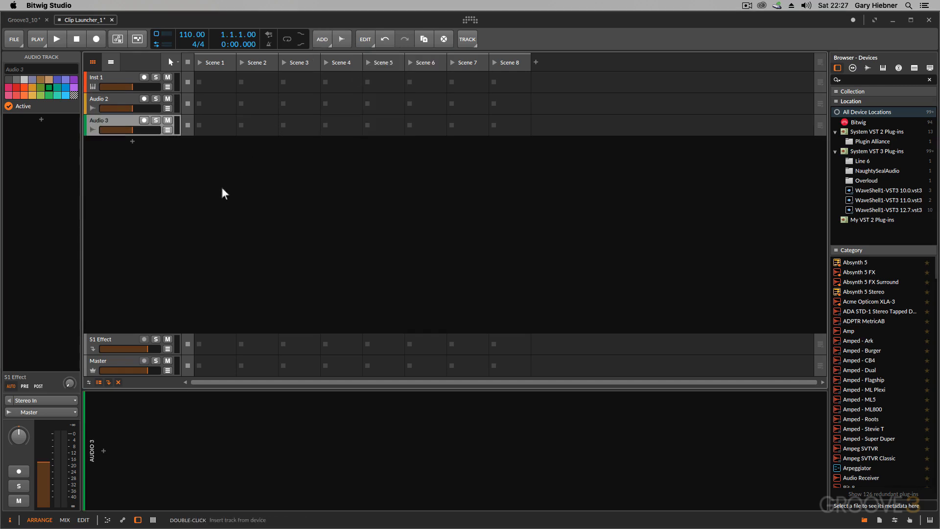
{"action": "key", "text": "super+t"}
{"action": "key", "text": "super+t"}
{"action": "key", "text": "super+t"}
{"action": "key", "text": "super+t"}
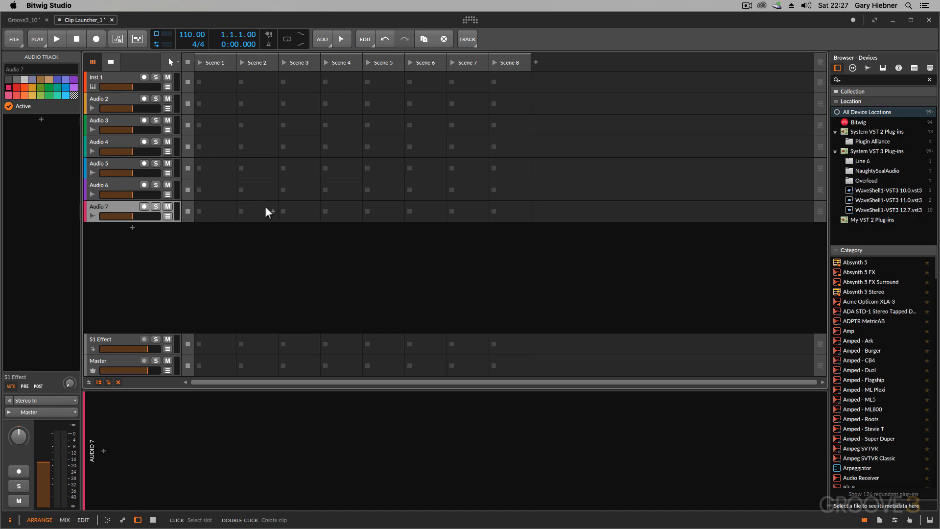
- Show the arranger timeline beside the clip launcher and resize the launcher area to display about four scenes
{"action": "left_click", "coordinate": [111, 62]}
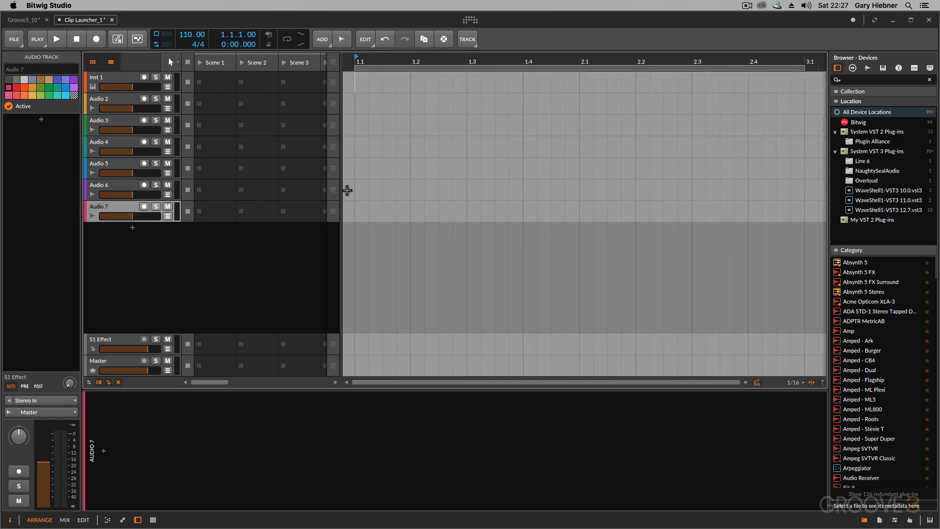
{"action": "left_click_drag", "start_coordinate": [340, 231], "coordinate": [500, 205]}
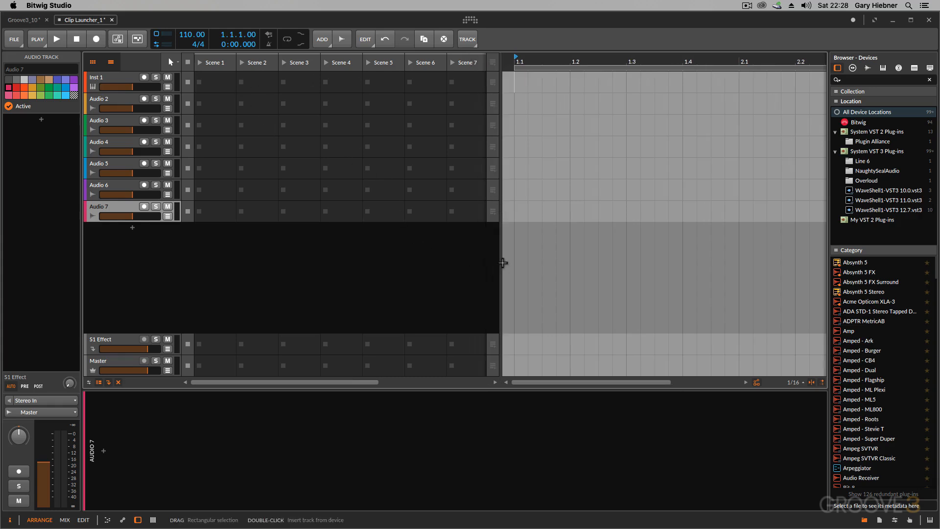
{"action": "left_click_drag", "start_coordinate": [499, 262], "coordinate": [388, 260]}
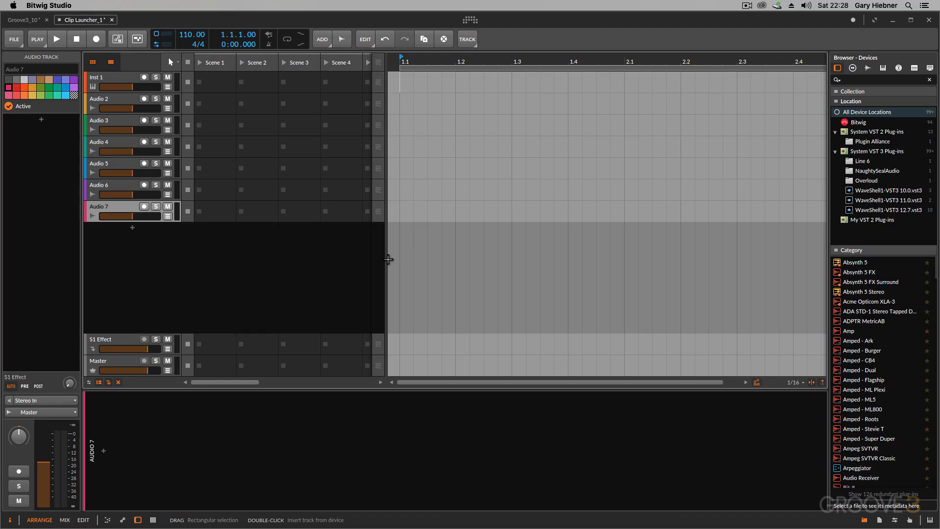
- Look at the Mix view, return to the Arrange view to hide the arranger timeline, and go back to Mix
{"action": "key", "text": "alt+2"}
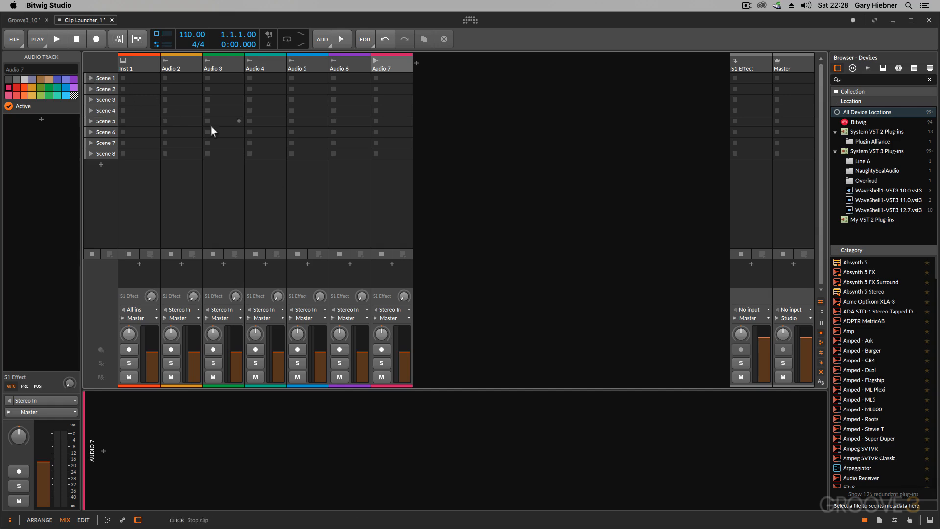
{"action": "key", "text": "F1"}
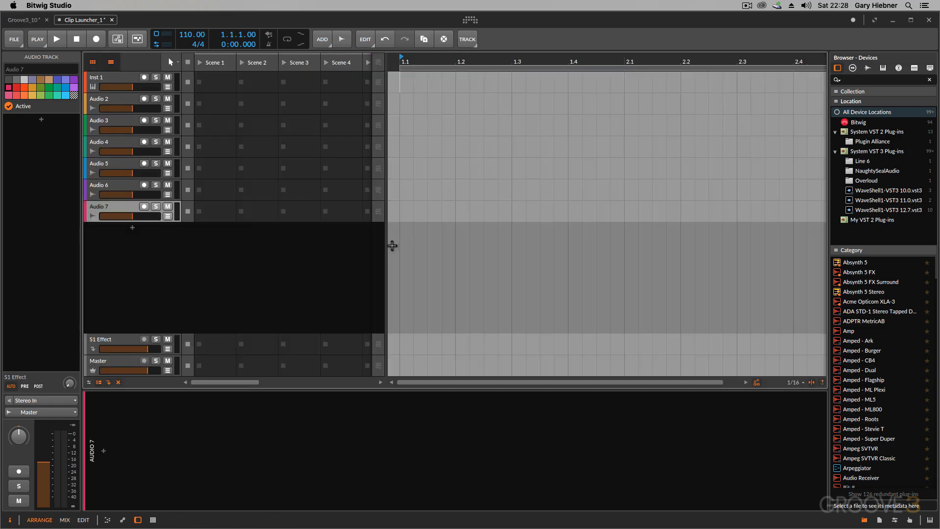
{"action": "left_click", "coordinate": [112, 62]}
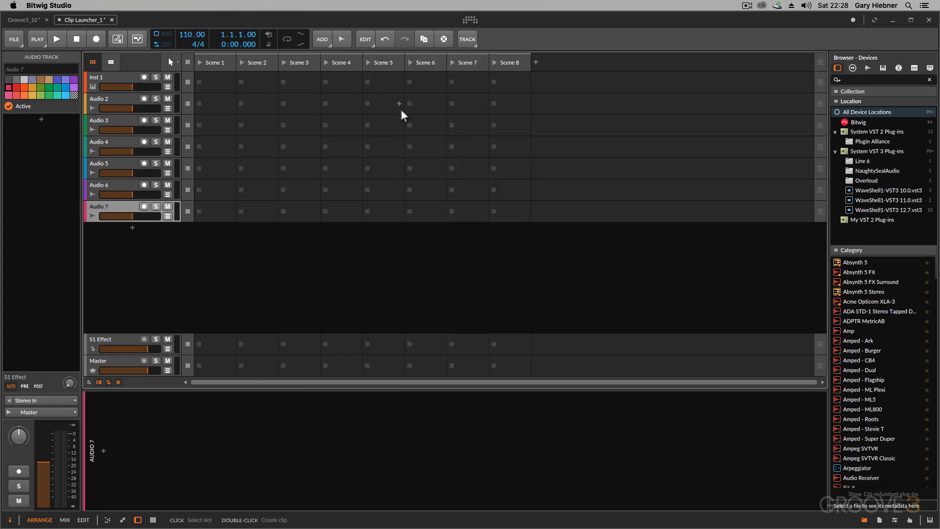
{"action": "key", "text": "F7"}
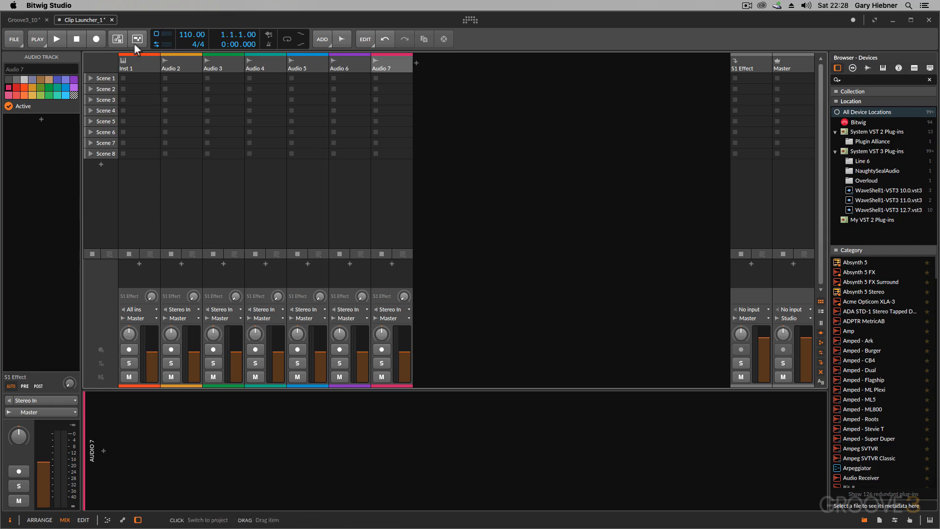
- Open the sample browser for Audio 2's Scene 1 slot and show the FX Loops 140 folder of Beatport Sounds Loops (teaser)
{"action": "left_click", "coordinate": [175, 78]}
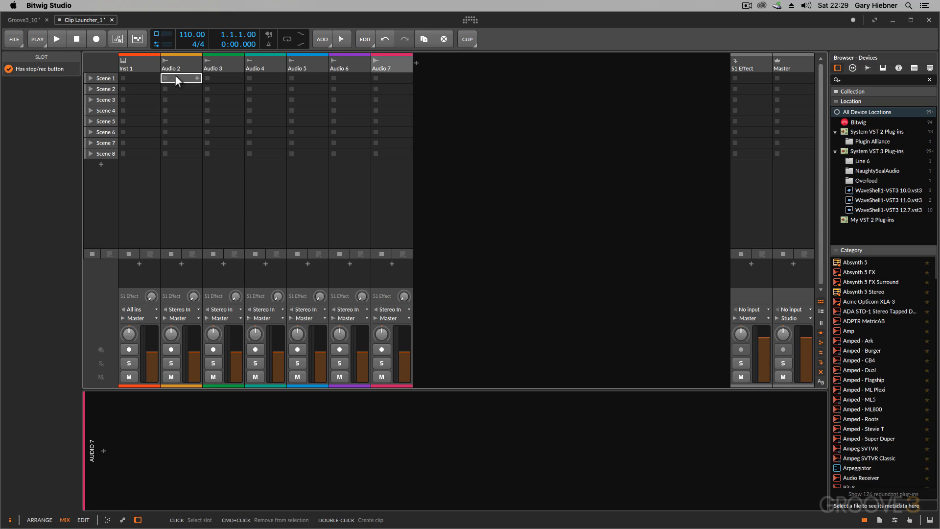
{"action": "double_click", "coordinate": [175, 78]}
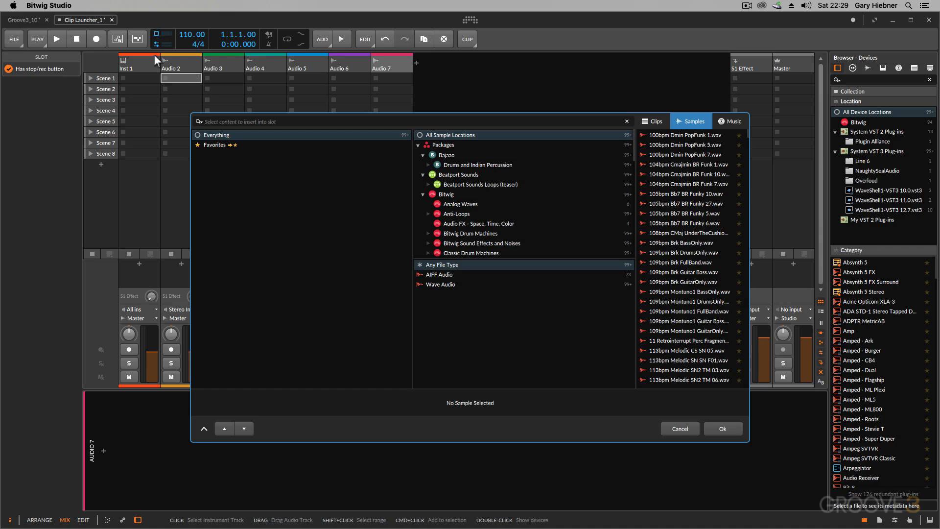
{"action": "left_click", "coordinate": [465, 184]}
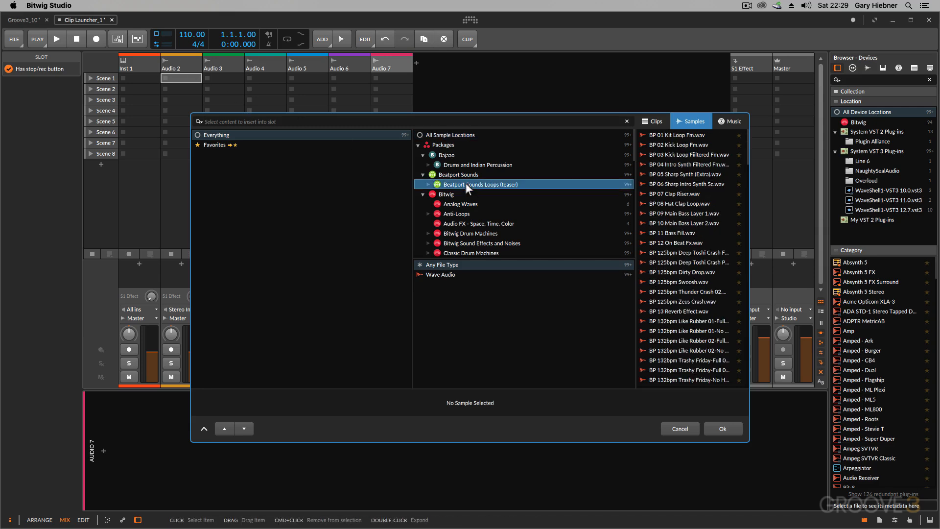
{"action": "left_click", "coordinate": [427, 184]}
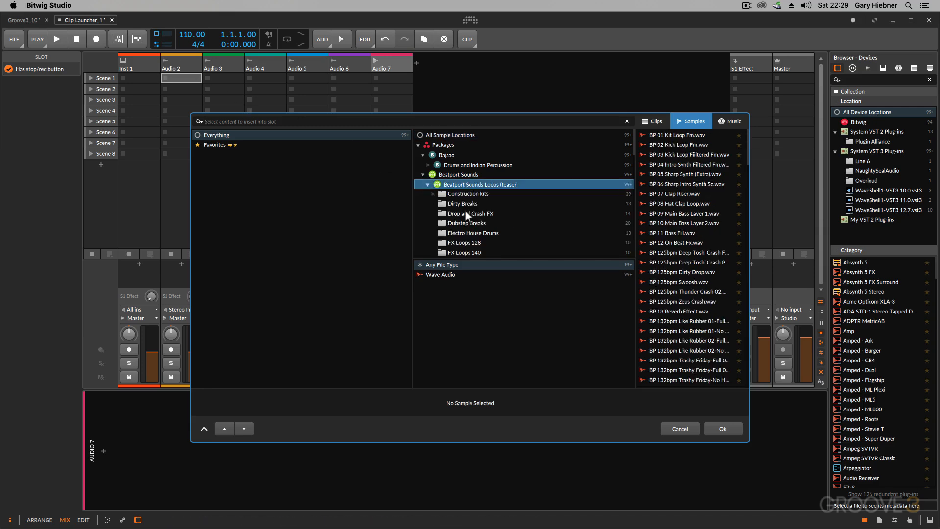
{"action": "scroll", "coordinate": [462, 211], "scroll_direction": "down", "scroll_amount": 1}
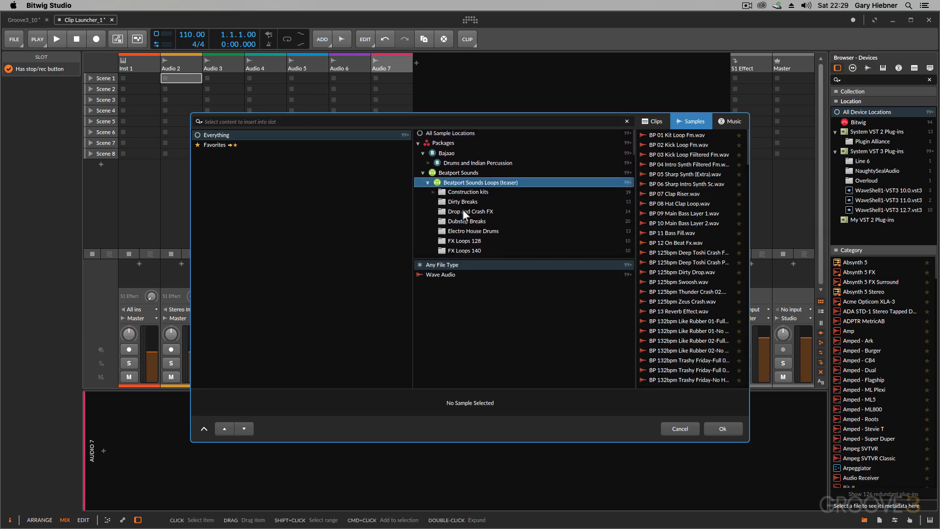
{"action": "scroll", "coordinate": [462, 209], "scroll_direction": "down", "scroll_amount": 3}
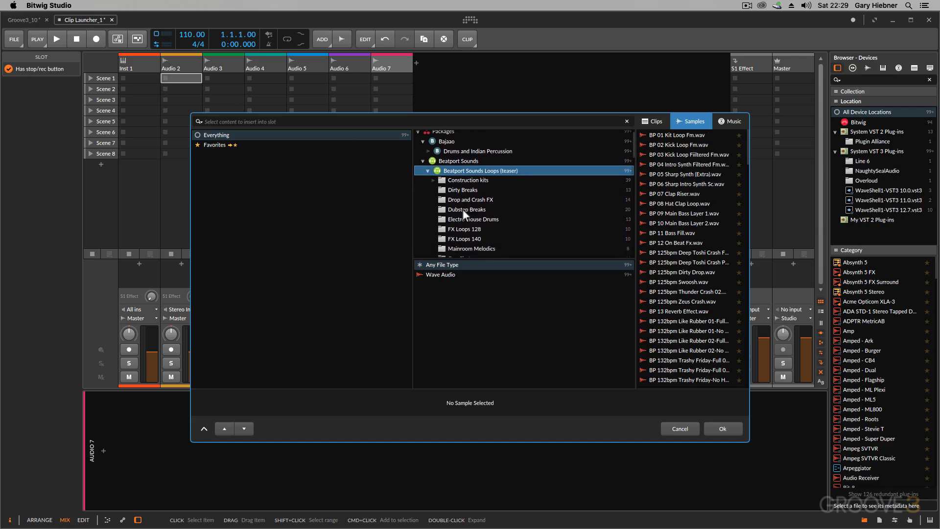
{"action": "left_click", "coordinate": [456, 231]}
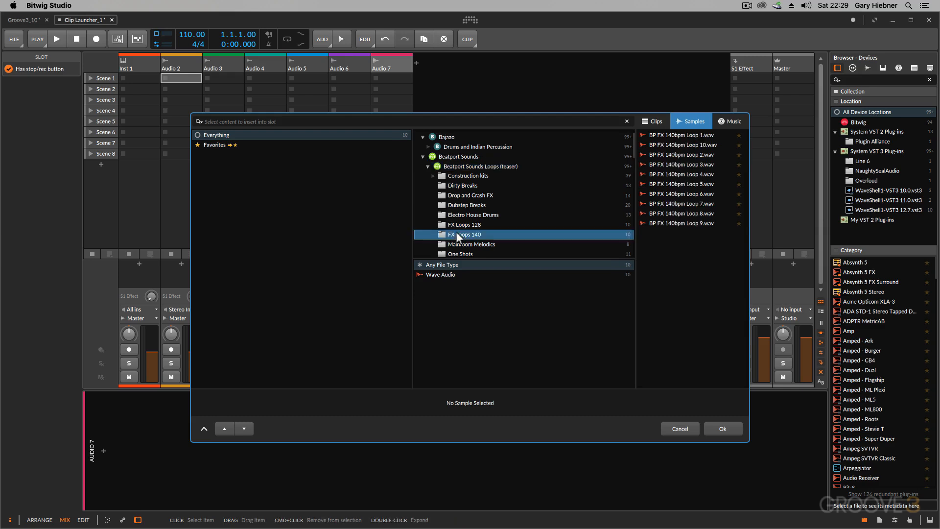
- Audition loops 1, 10, 2 and 3 of FX Loops 140 and insert BP FX 140bpm Loop 3 into Audio 2's Scene 1 slot
{"action": "left_click", "coordinate": [668, 135]}
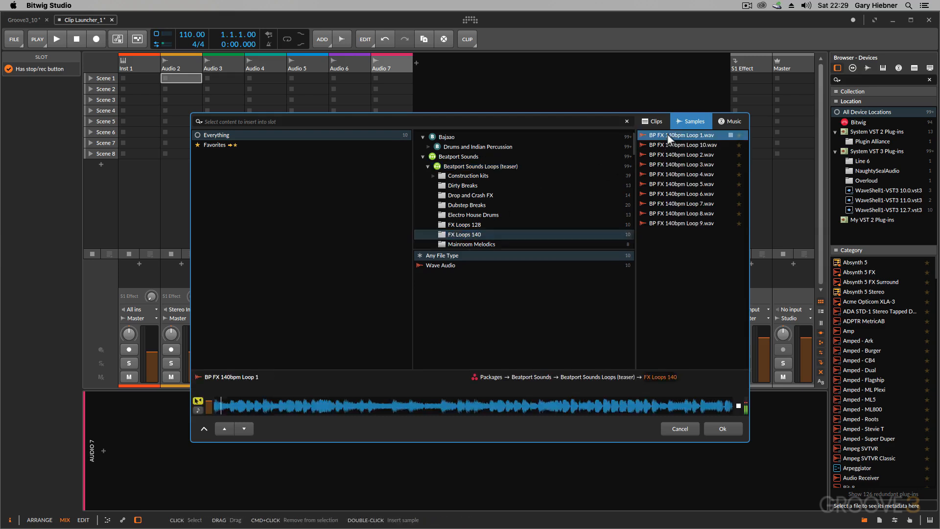
{"action": "left_click", "coordinate": [667, 144]}
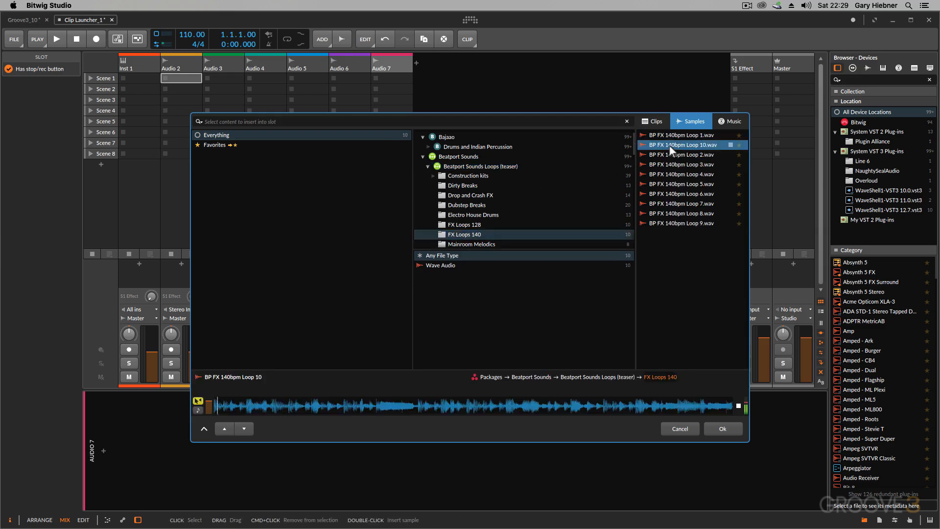
{"action": "left_click", "coordinate": [667, 154]}
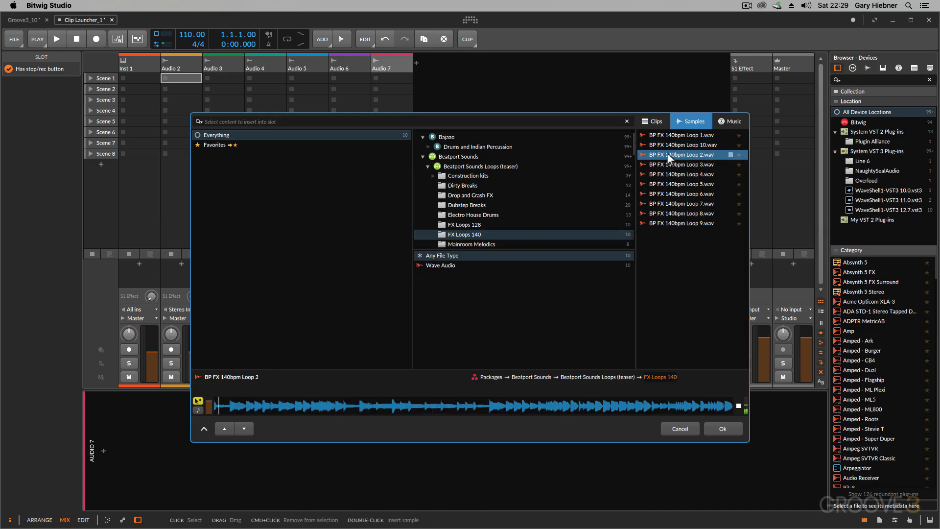
{"action": "left_click", "coordinate": [669, 163]}
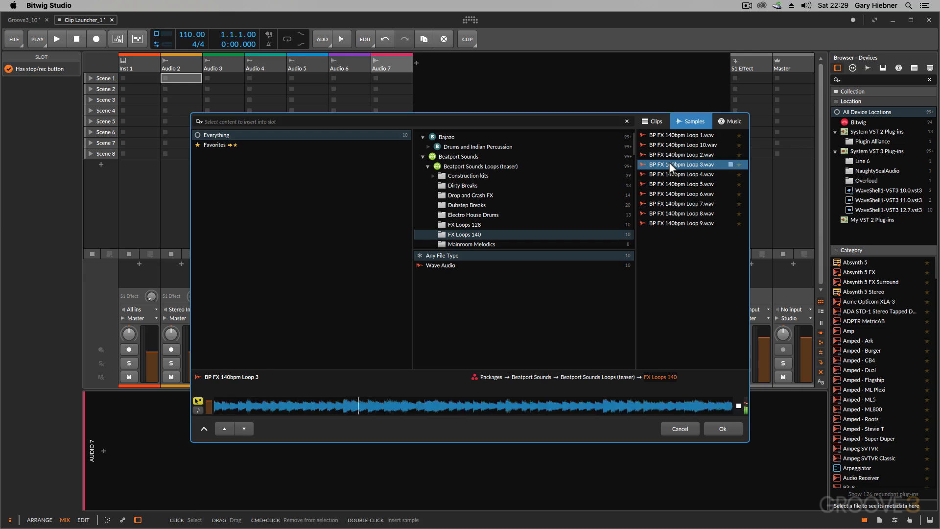
{"action": "key", "text": "space"}
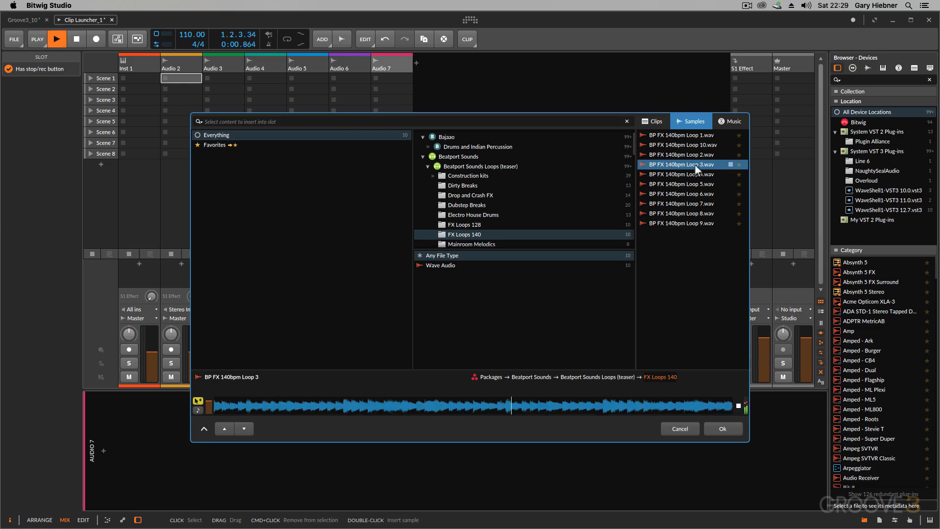
{"action": "double_click", "coordinate": [682, 163]}
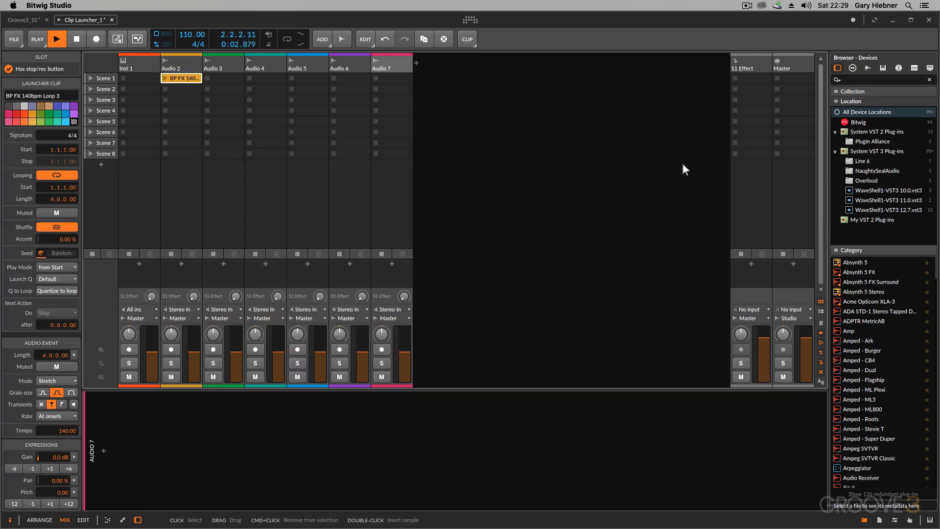
- Open the sample browser for Audio 2's Scene 2 slot and show the FX Loops 140 folder of Beatport Sounds Loops (teaser)
{"action": "left_click", "coordinate": [178, 88]}
{"action": "double_click", "coordinate": [177, 87]}
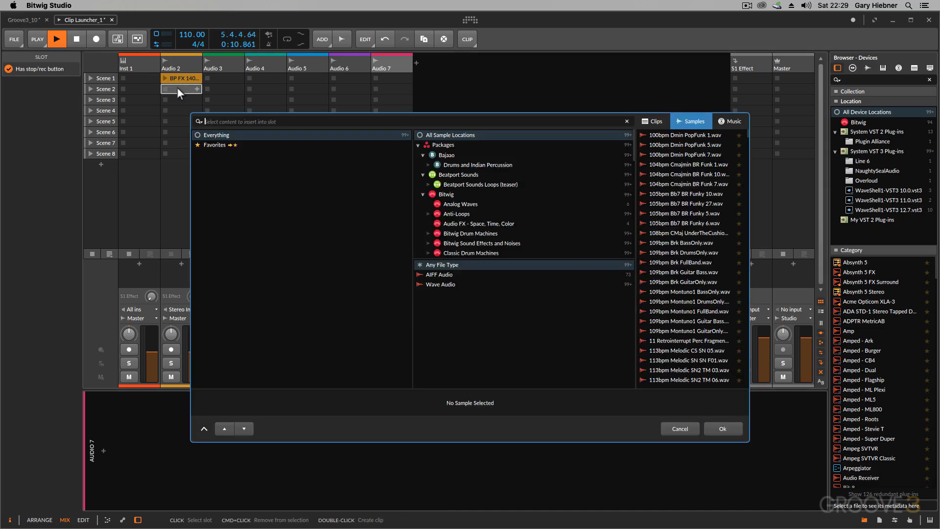
{"action": "left_click", "coordinate": [426, 184]}
{"action": "left_click", "coordinate": [427, 185]}
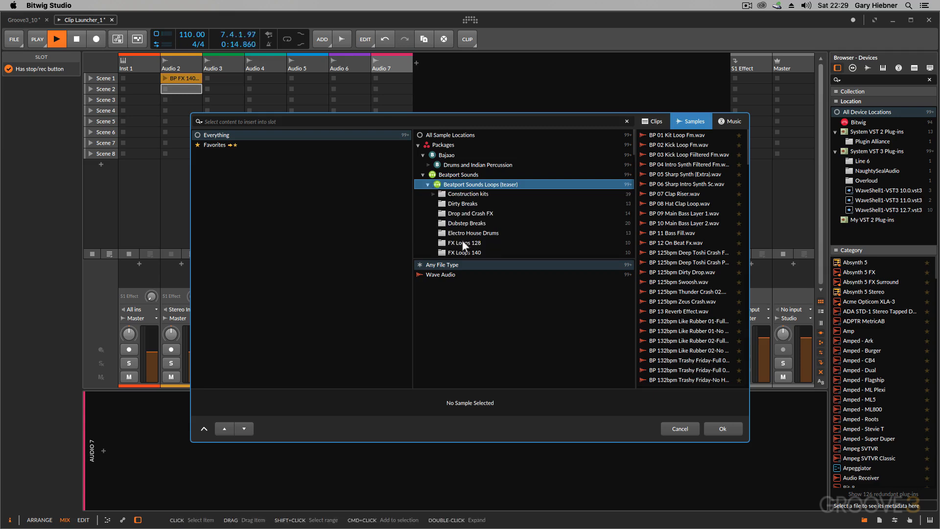
{"action": "left_click", "coordinate": [463, 250]}
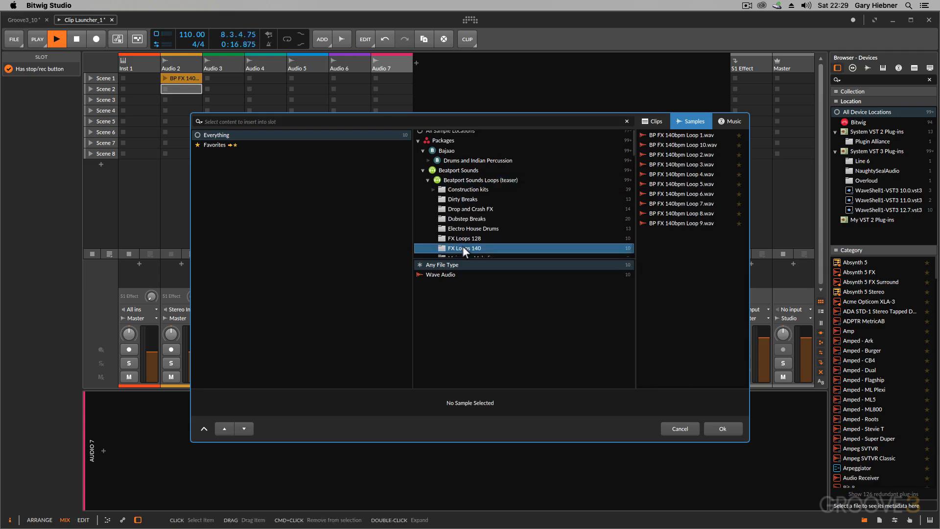
- Audition loops 5 to 8 with playback stopped at the end, and insert BP FX 140bpm Loop 5 into Audio 2's Scene 2 slot
{"action": "left_click", "coordinate": [673, 184]}
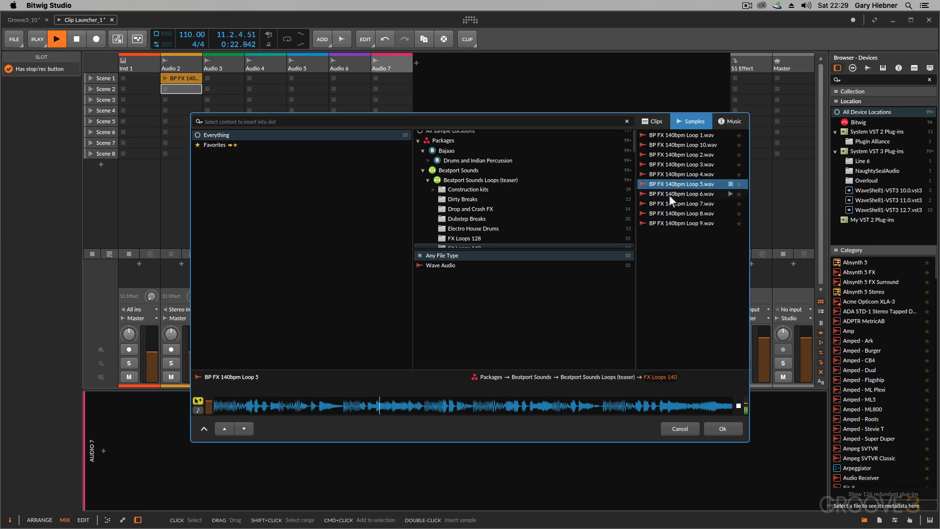
{"action": "left_click", "coordinate": [669, 194]}
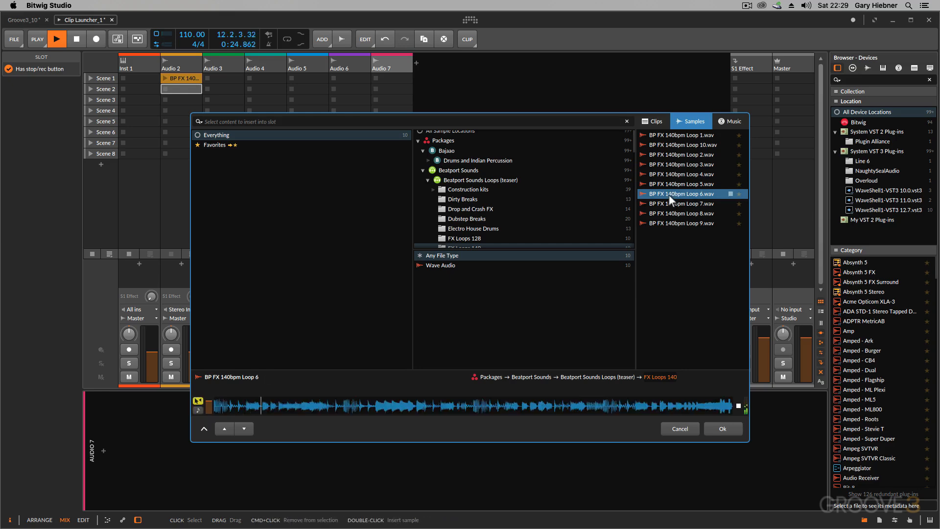
{"action": "left_click", "coordinate": [670, 203]}
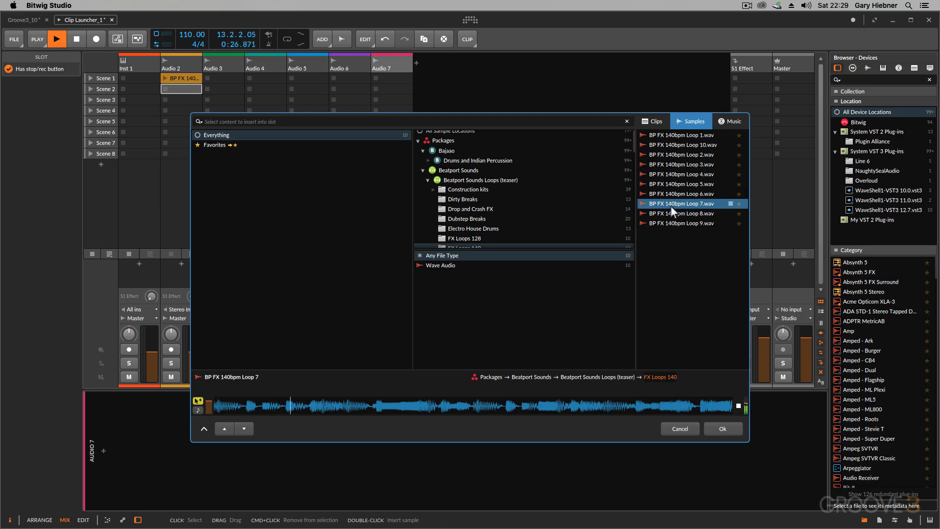
{"action": "left_click", "coordinate": [673, 214]}
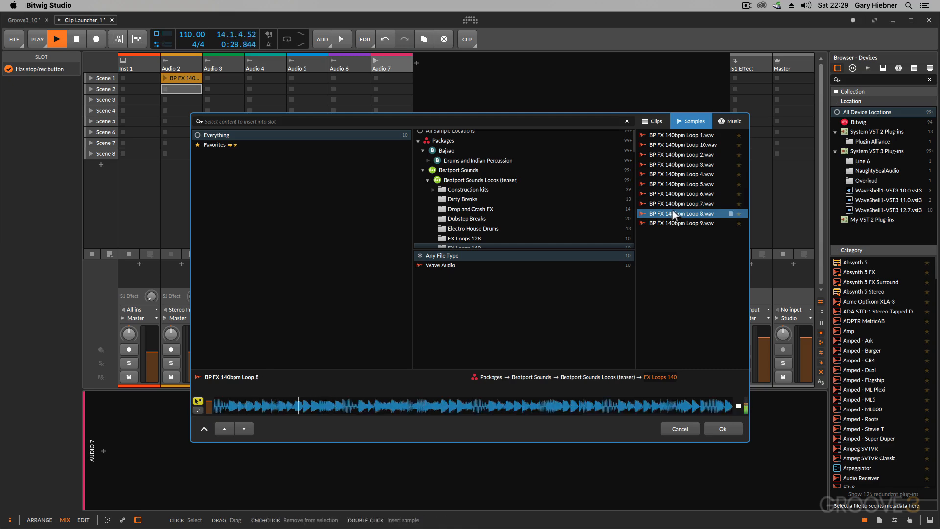
{"action": "key", "text": "space"}
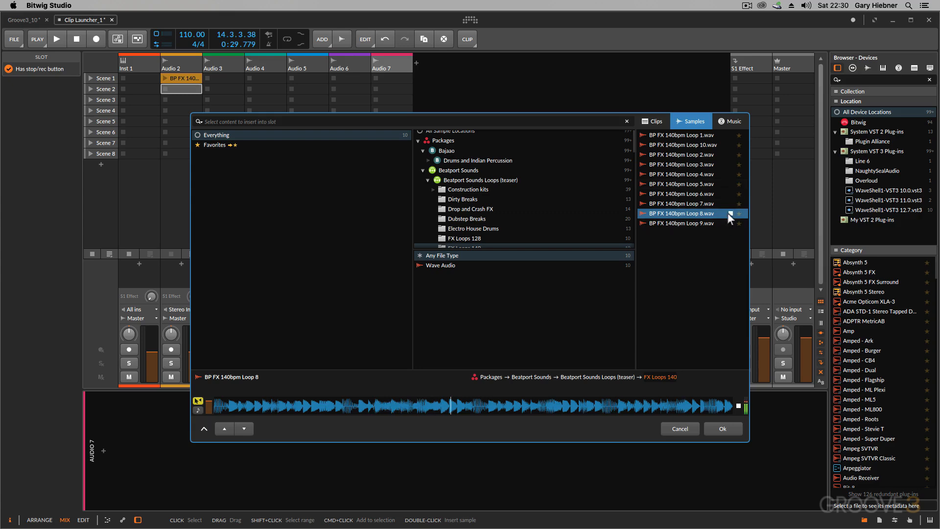
{"action": "left_click", "coordinate": [682, 184]}
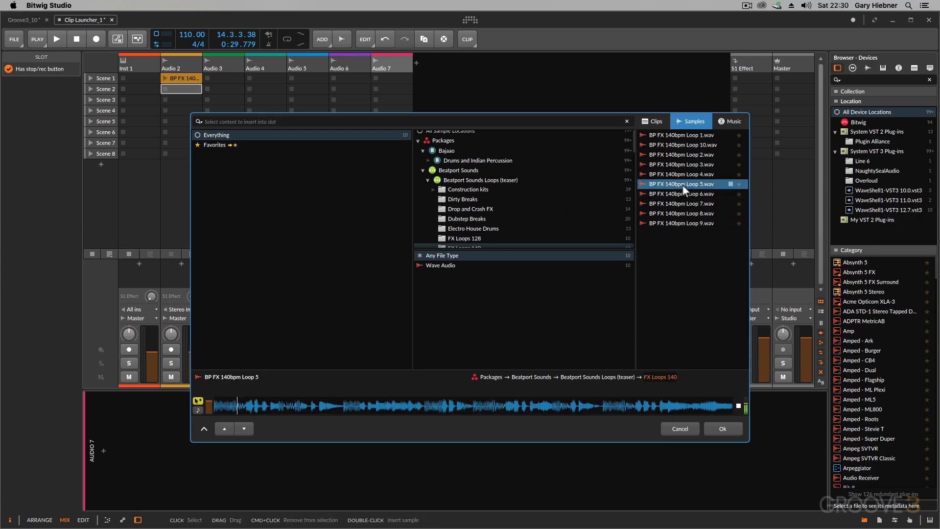
{"action": "double_click", "coordinate": [683, 185]}
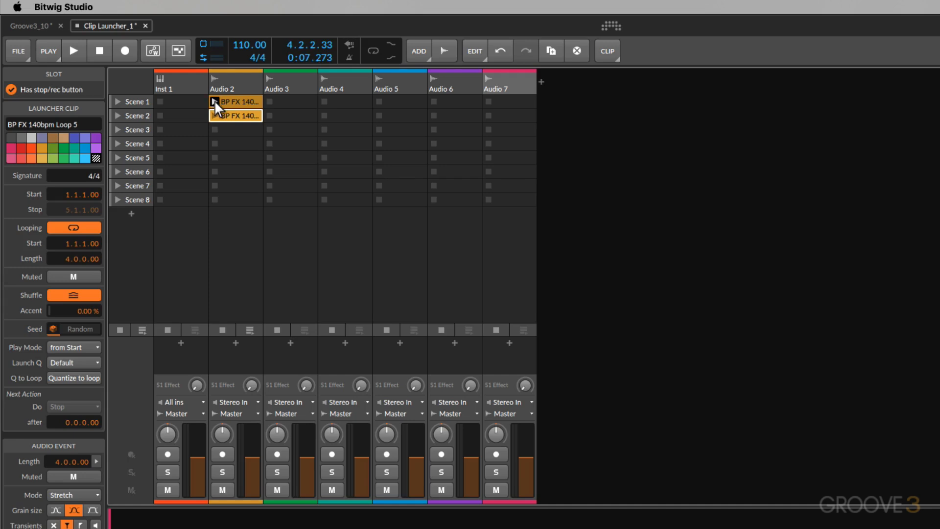
- Launch Audio 2's Scene 1 and Scene 2 clips in turn, and stop the track's clips and the transport
{"action": "left_click", "coordinate": [214, 100]}
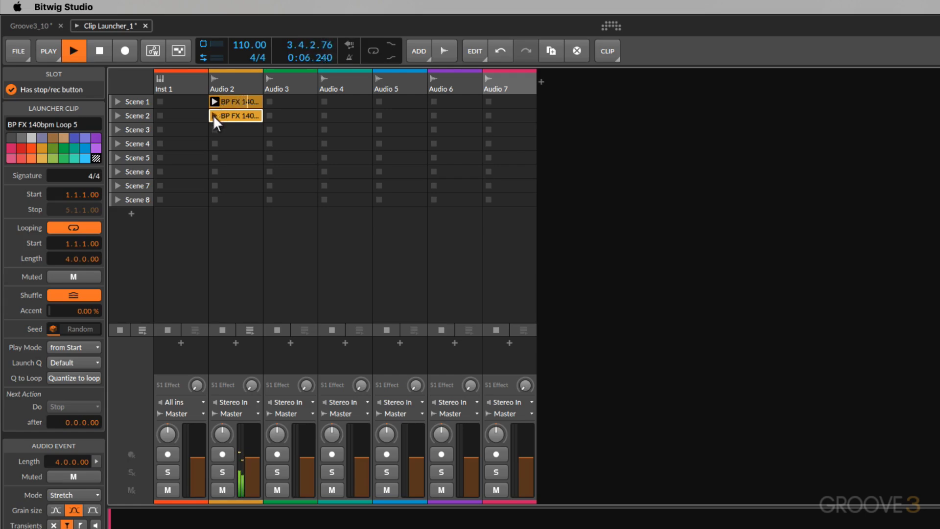
{"action": "left_click", "coordinate": [214, 116]}
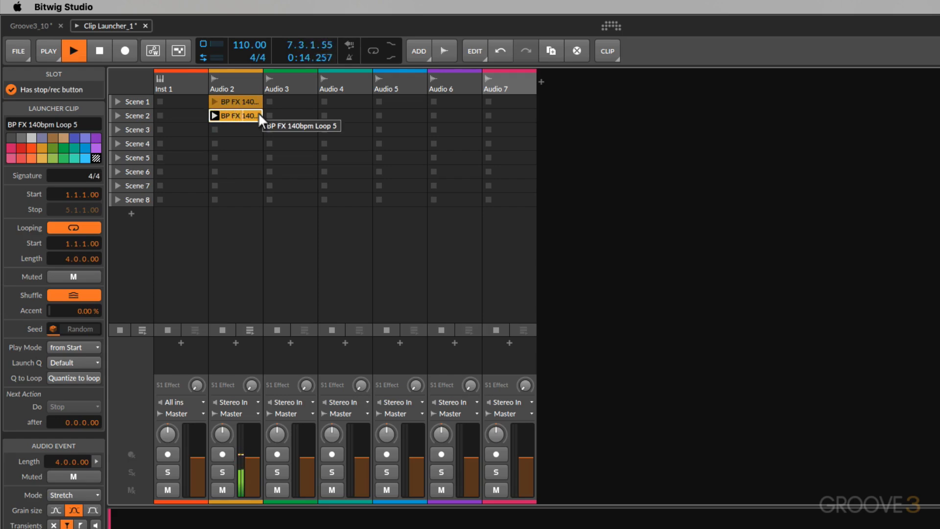
{"action": "left_click", "coordinate": [215, 128]}
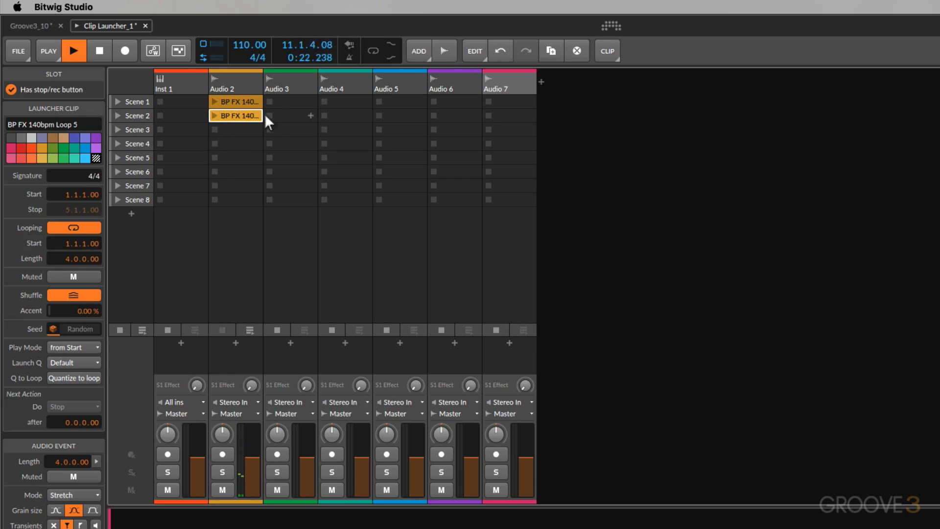
{"action": "key", "text": "space"}
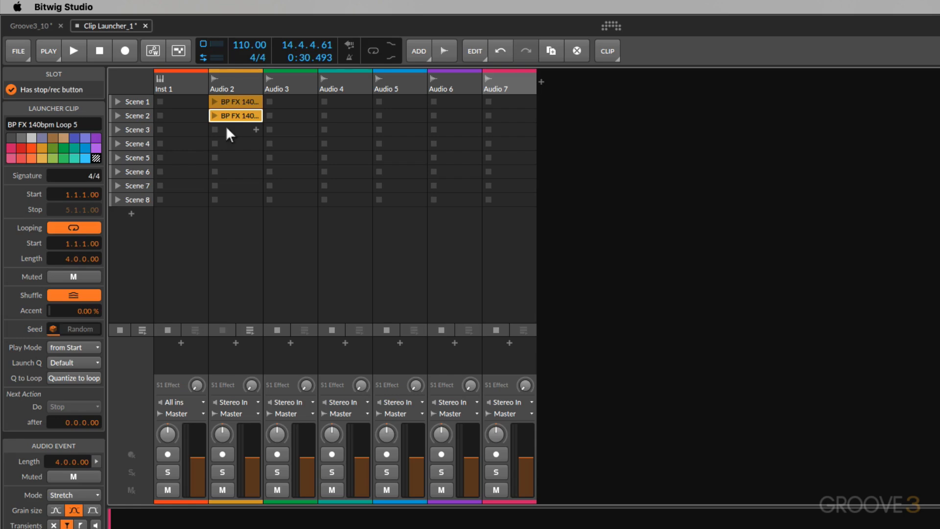
- Look at the launcher clips in the Arrange view and return to the Mix view
{"action": "key", "text": "Tab"}
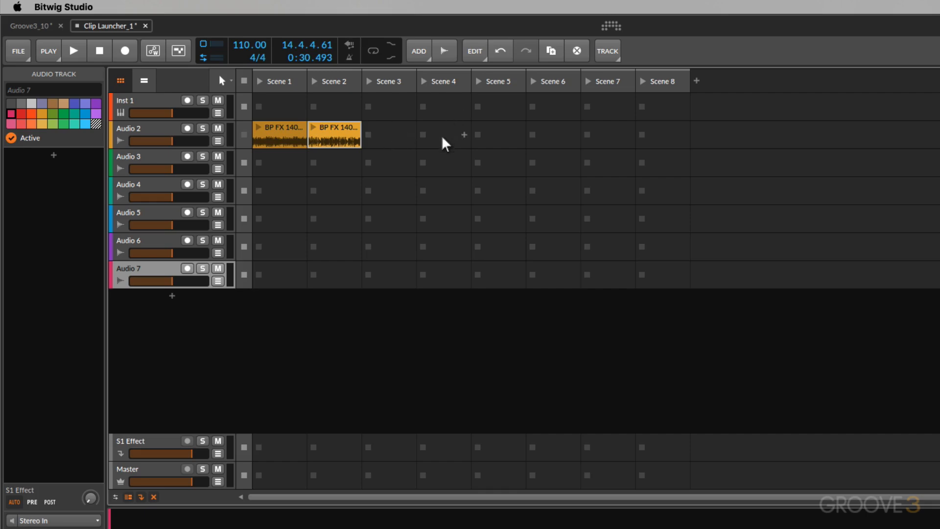
{"action": "key", "text": "Tab"}
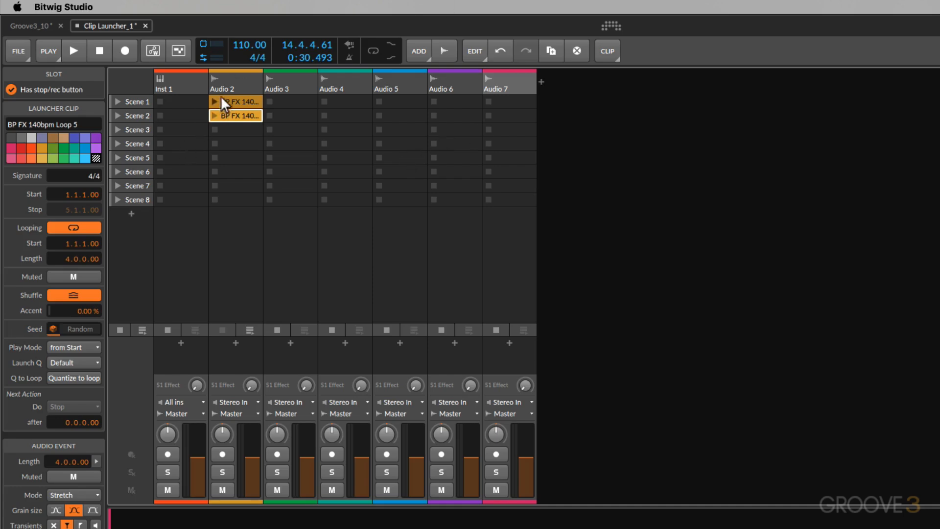
- Rename the Audio 2 track as FX Loops
{"action": "left_click", "coordinate": [239, 86]}
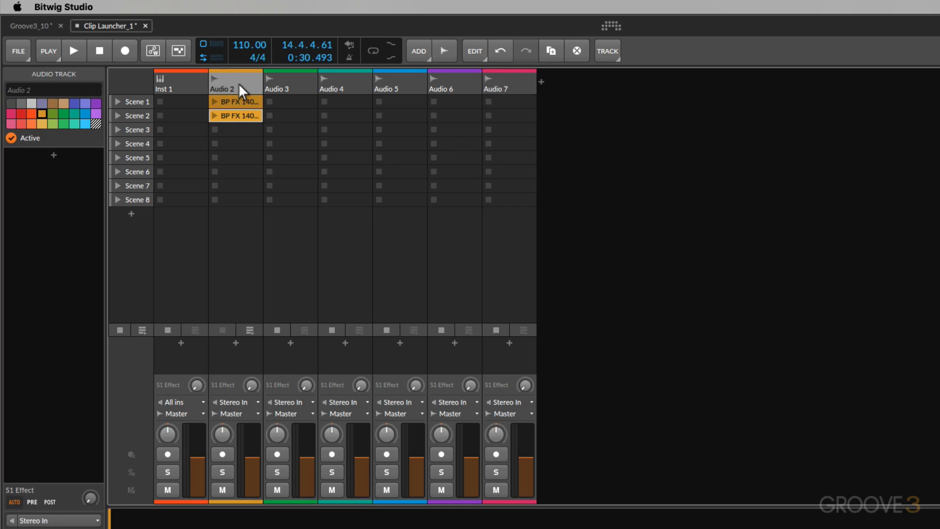
{"action": "double_click", "coordinate": [239, 85]}
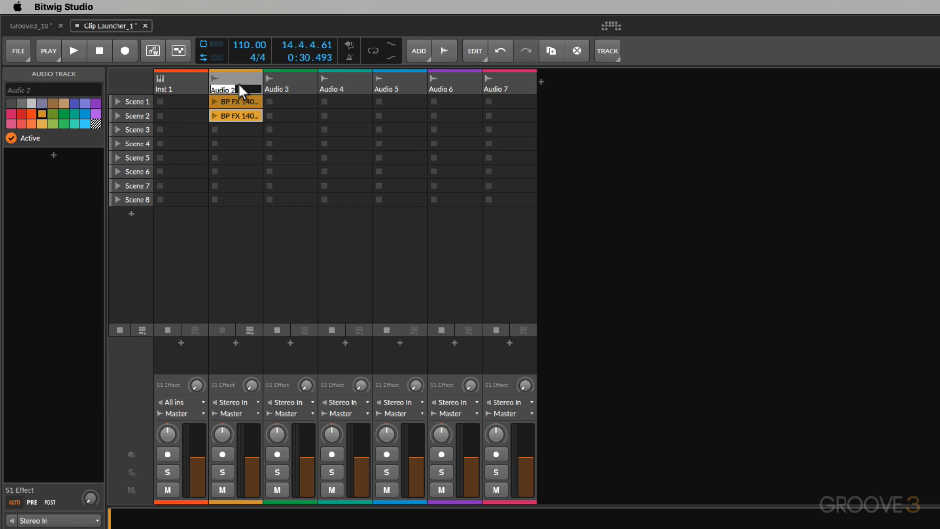
{"action": "type", "text": "FX Loops"}
{"action": "key", "text": "Return"}
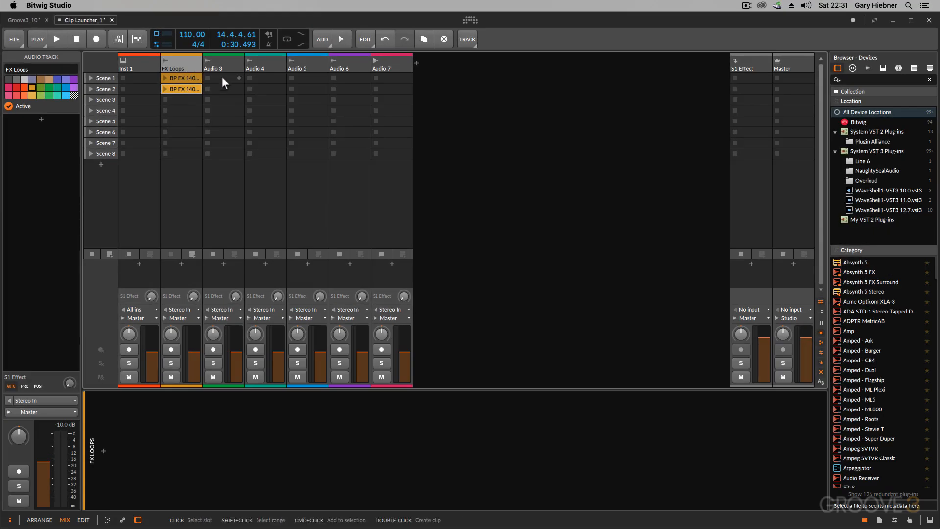
- Open the sample browser for Audio 3's Scene 1 slot and show the Synth Loops folder of Beatport Sounds Loops (teaser)
{"action": "left_click", "coordinate": [221, 77]}
{"action": "double_click", "coordinate": [221, 76]}
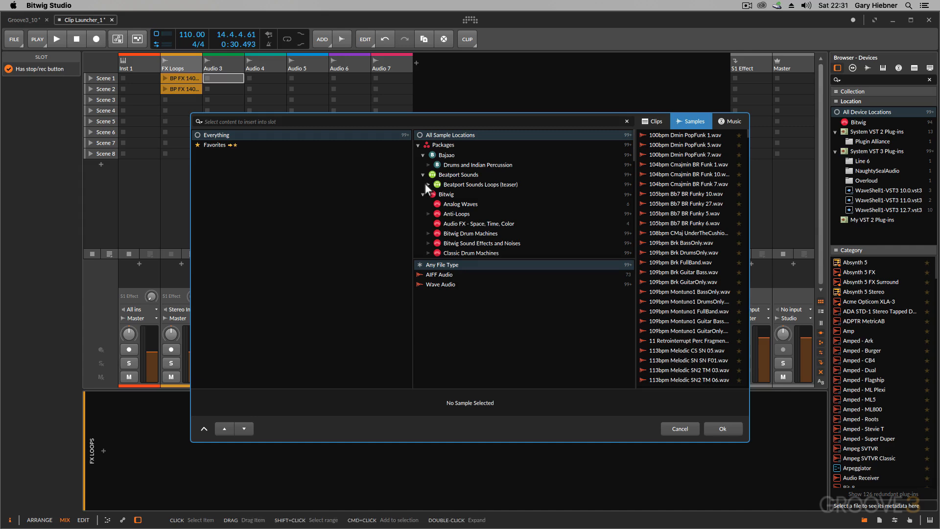
{"action": "left_click", "coordinate": [428, 184]}
{"action": "scroll", "coordinate": [453, 200], "scroll_direction": "down", "scroll_amount": 3}
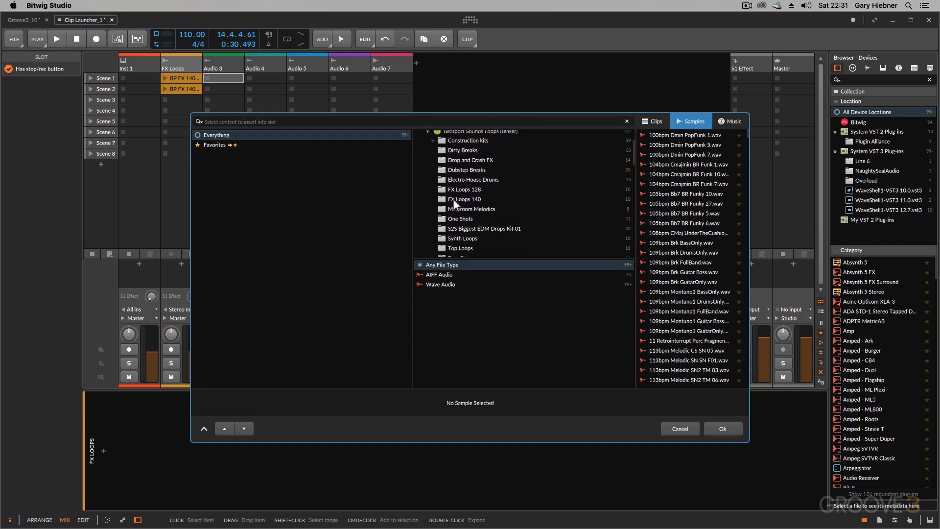
{"action": "left_click", "coordinate": [466, 239]}
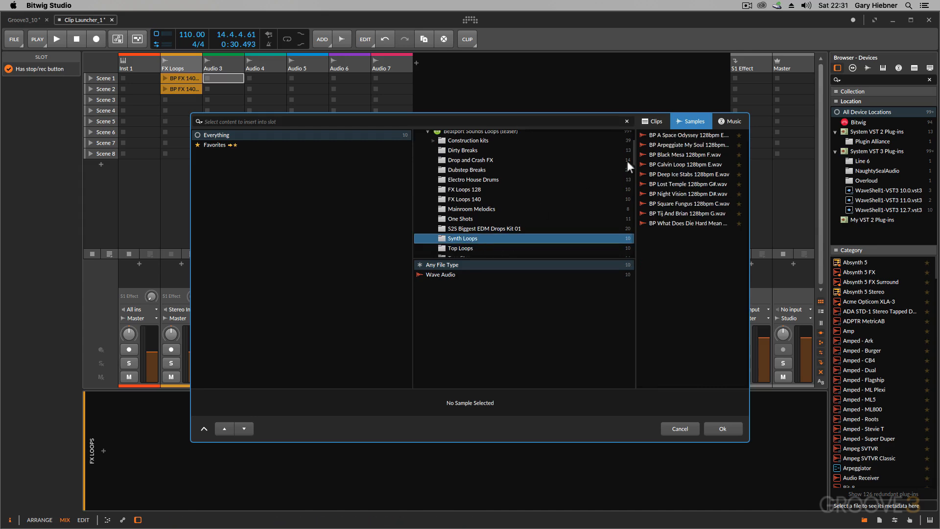
- Audition the Black Mesa, Calvin Loop and Deep Ice Stabs samples and insert BP Deep Ice Stabs 128bpm E into Audio 3's Scene 1 slot
{"action": "left_click", "coordinate": [660, 155]}
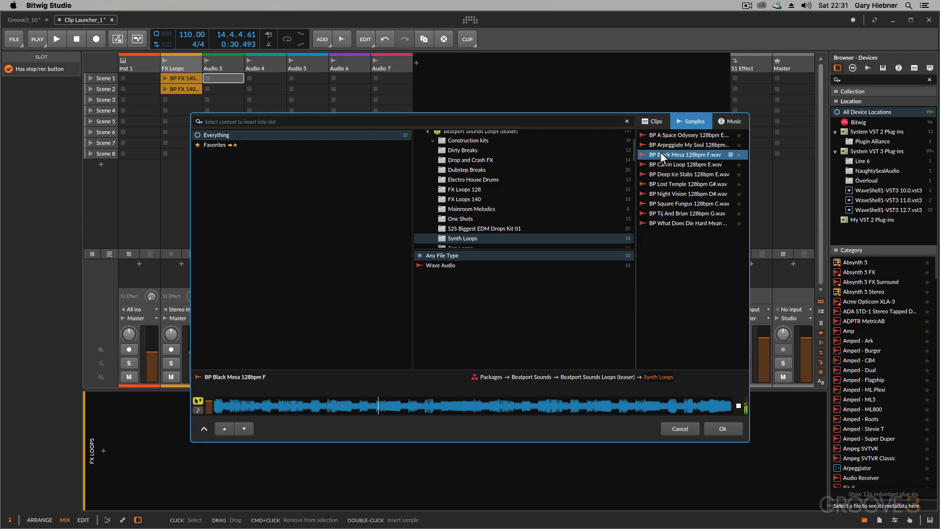
{"action": "left_click", "coordinate": [664, 163]}
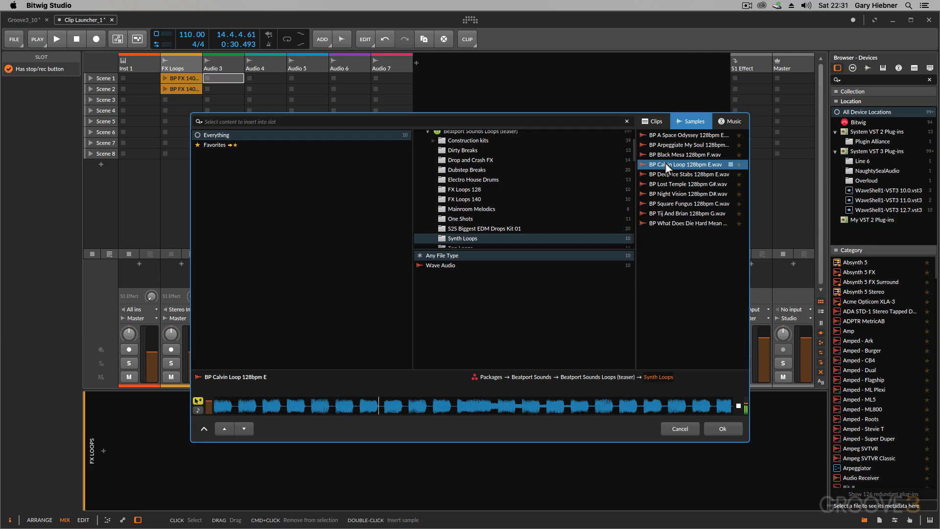
{"action": "left_click", "coordinate": [666, 171]}
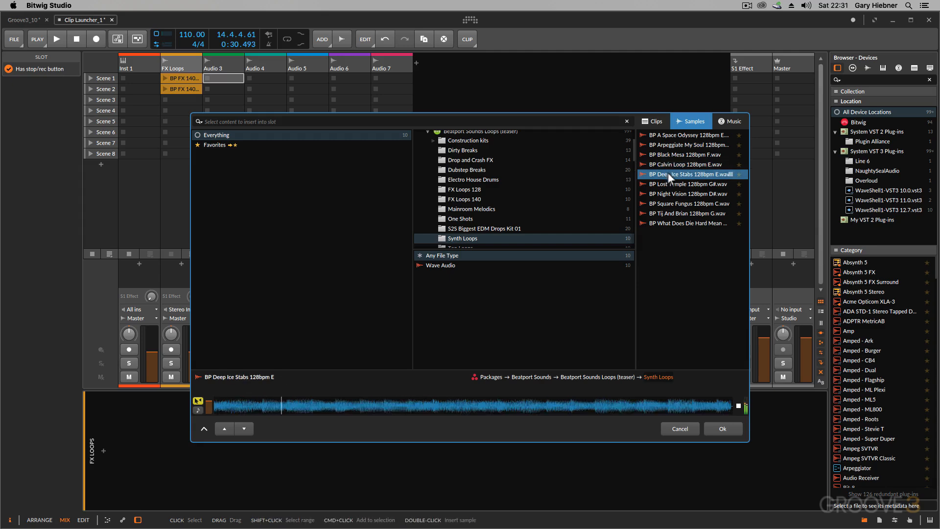
{"action": "left_click", "coordinate": [729, 174]}
{"action": "double_click", "coordinate": [700, 174]}
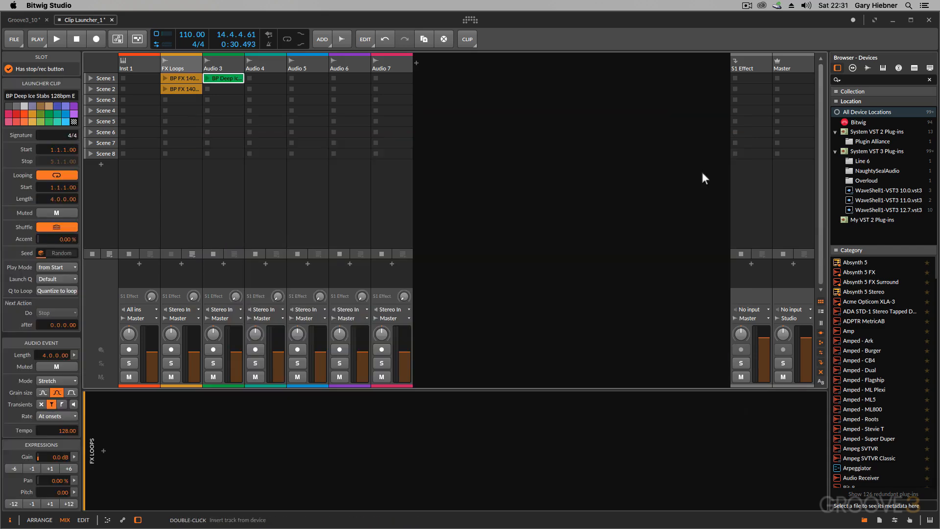
- Launch the Deep Ice Stabs clip on Audio 3 to hear it at the project tempo, and stop playback
{"action": "left_click", "coordinate": [207, 77]}
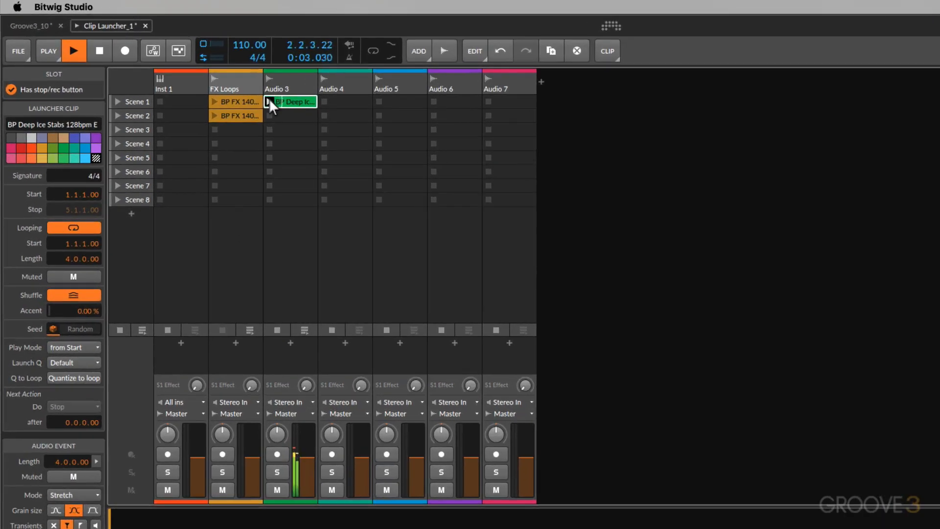
{"action": "key", "text": "space"}
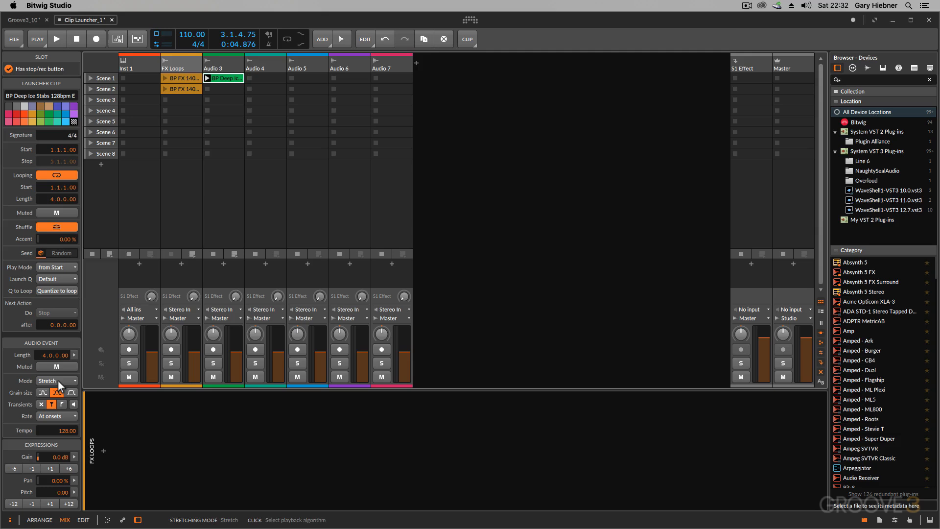
- Set the project tempo to 128 BPM to match the Deep Ice Stabs loop
{"action": "double_click", "coordinate": [185, 35]}
{"action": "type", "text": "128BPM"}
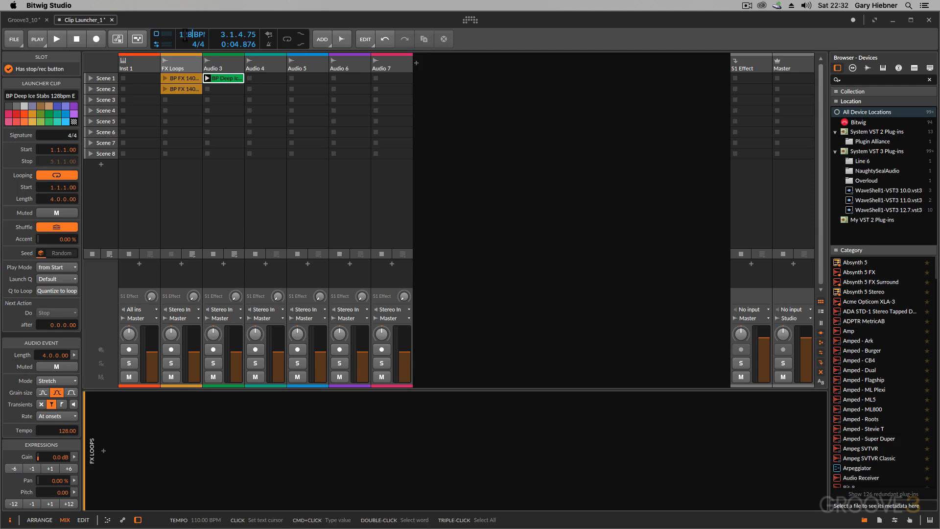
{"action": "key", "text": "Return"}
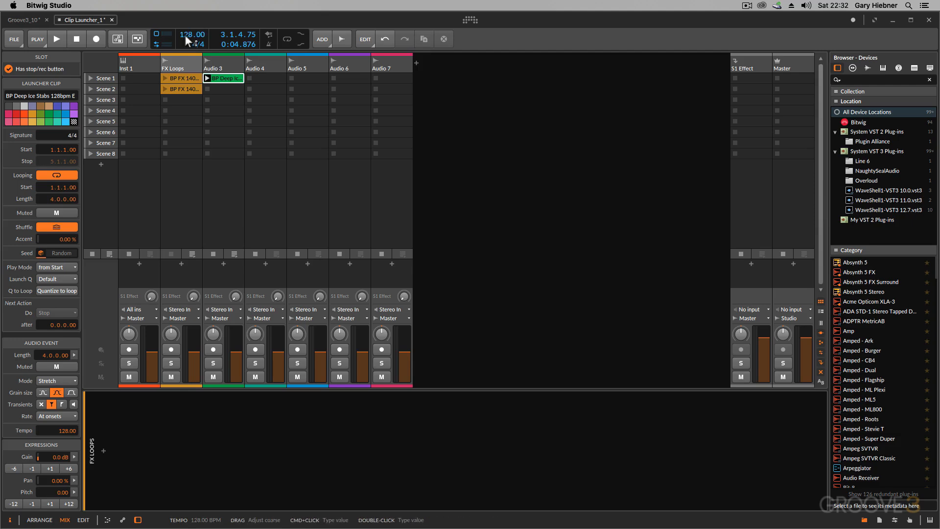
- Play the Deep Ice Stabs clip on Audio 3 twice at the new tempo, stopping the clip and the transport each time
{"action": "left_click", "coordinate": [207, 78]}
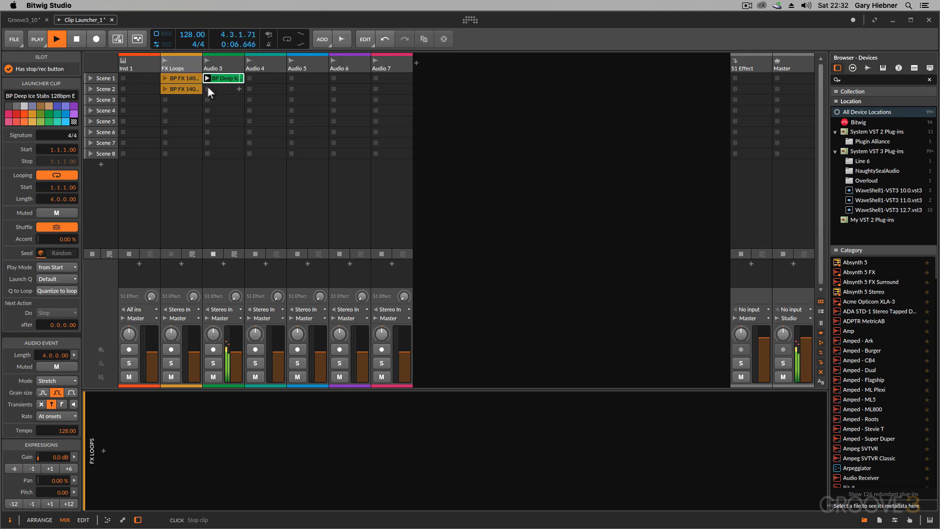
{"action": "left_click", "coordinate": [207, 89]}
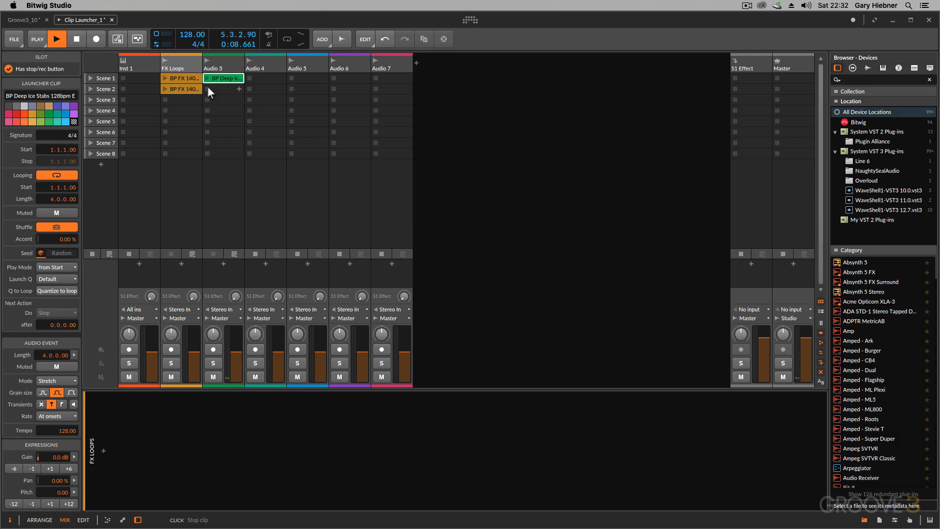
{"action": "left_click", "coordinate": [76, 39]}
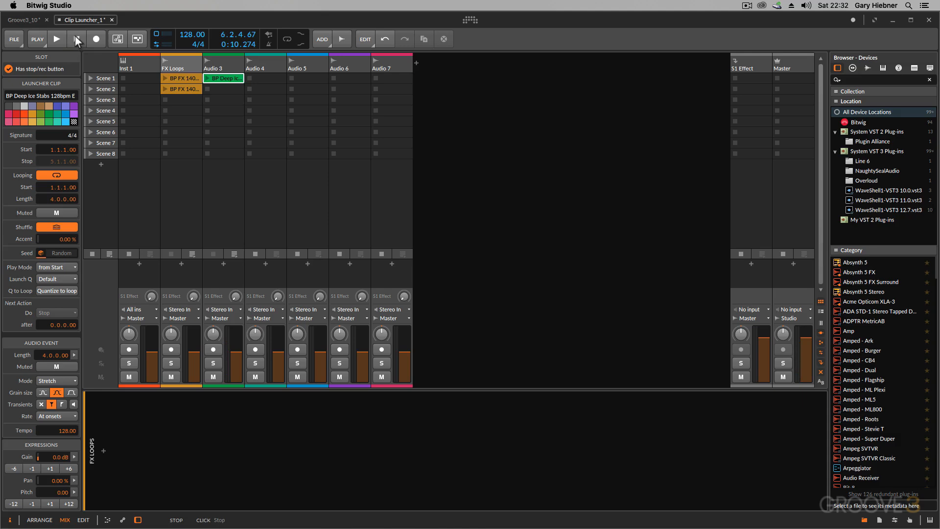
{"action": "left_click", "coordinate": [206, 77]}
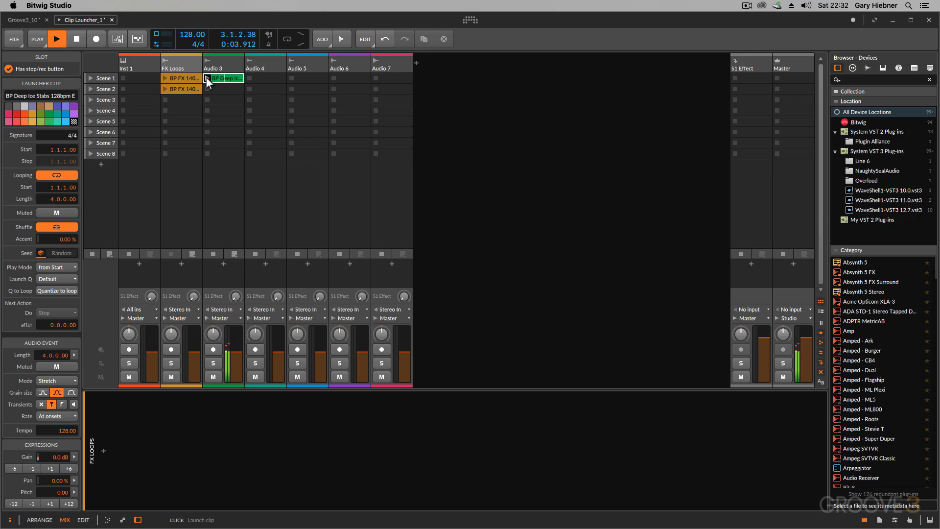
{"action": "left_click", "coordinate": [207, 89]}
{"action": "left_click", "coordinate": [83, 42]}
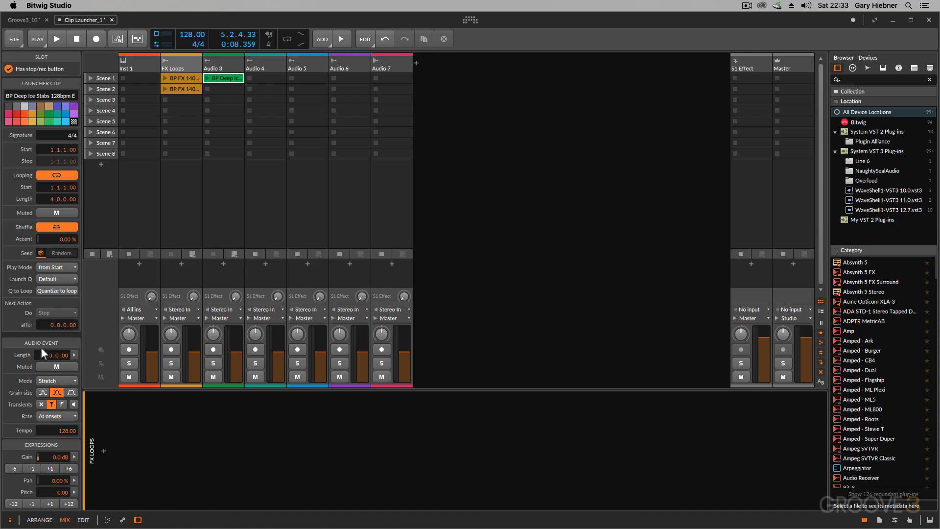
- Review the stretch modes available for the Deep Ice Stabs audio event without choosing a different one
{"action": "left_click", "coordinate": [55, 380]}
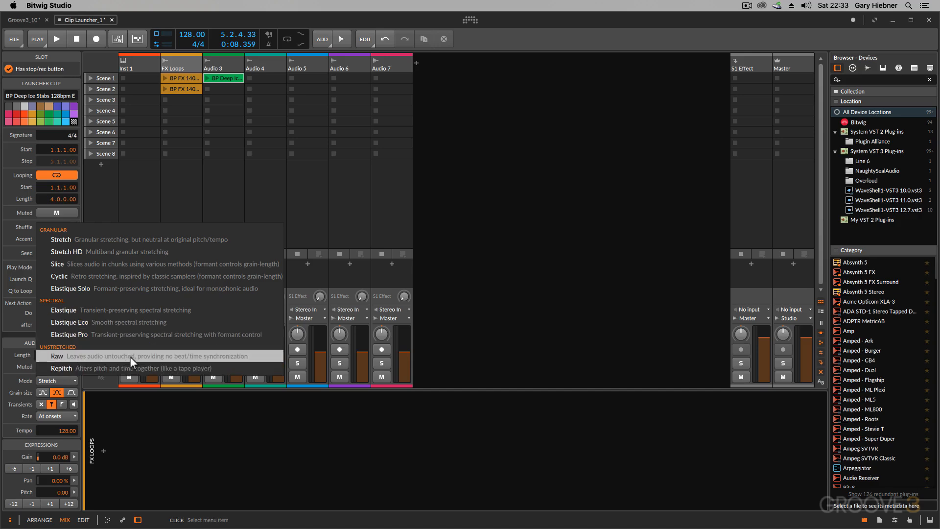
{"action": "left_click", "coordinate": [131, 195]}
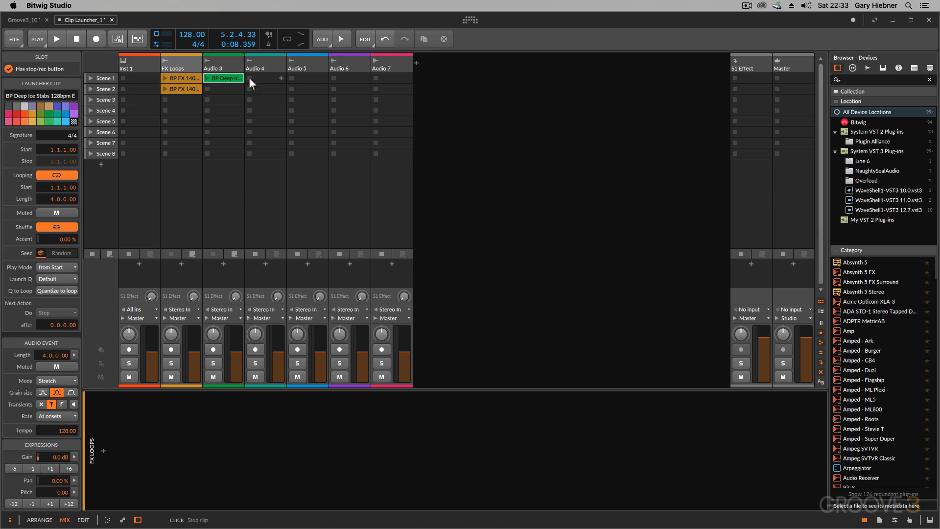
- Open the sample browser for Audio 4's Scene 1 slot and show the Top Loops folder of Beatport Sounds Loops (teaser)
{"action": "double_click", "coordinate": [262, 76]}
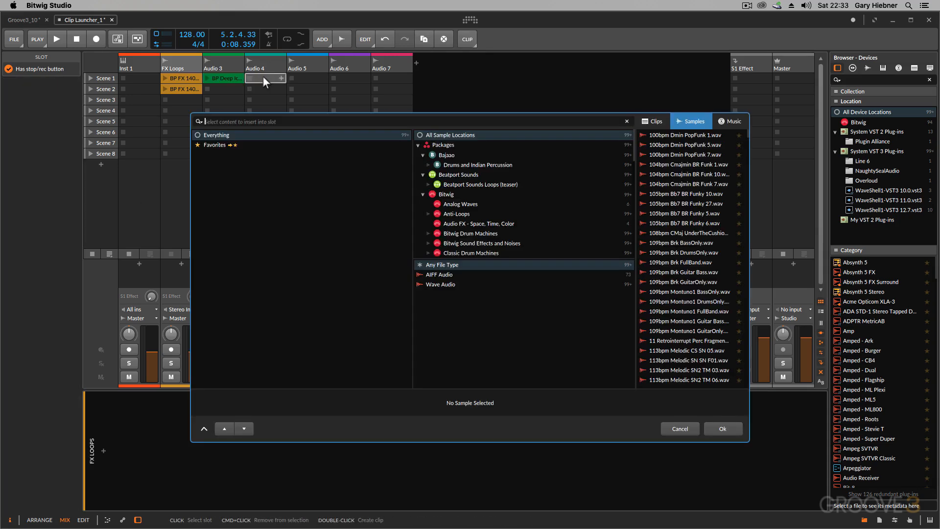
{"action": "left_click", "coordinate": [428, 183]}
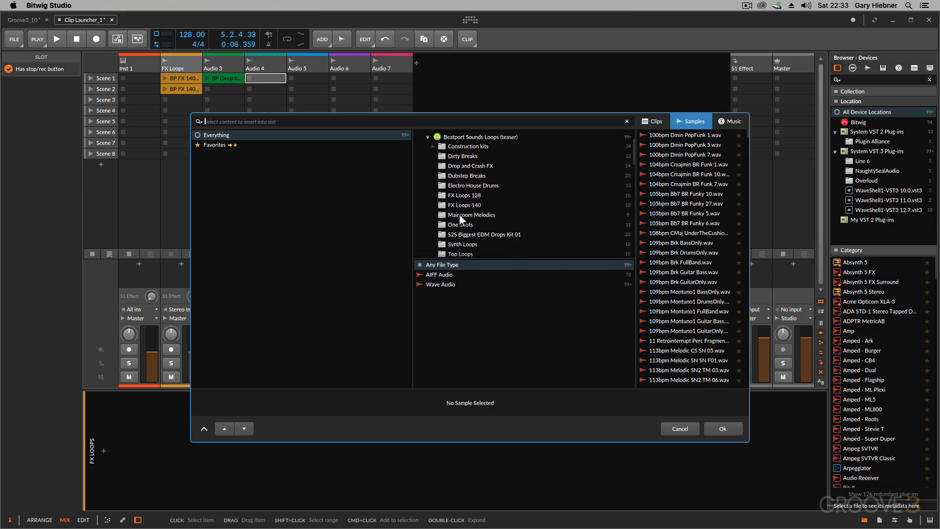
{"action": "left_click", "coordinate": [460, 234]}
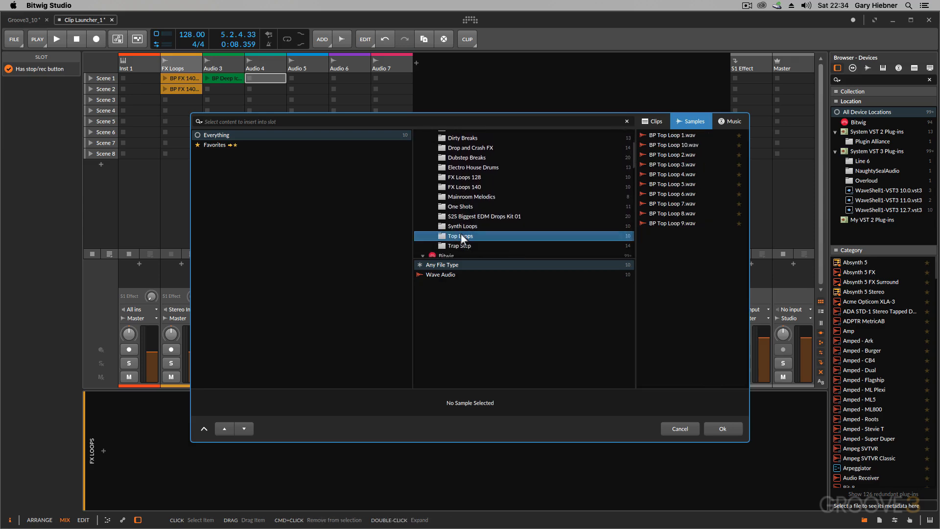
- Audition BP Top Loop 1, 10 and 2, and insert BP Top Loop 10 into Audio 4's Scene 1 slot
{"action": "left_click", "coordinate": [662, 136]}
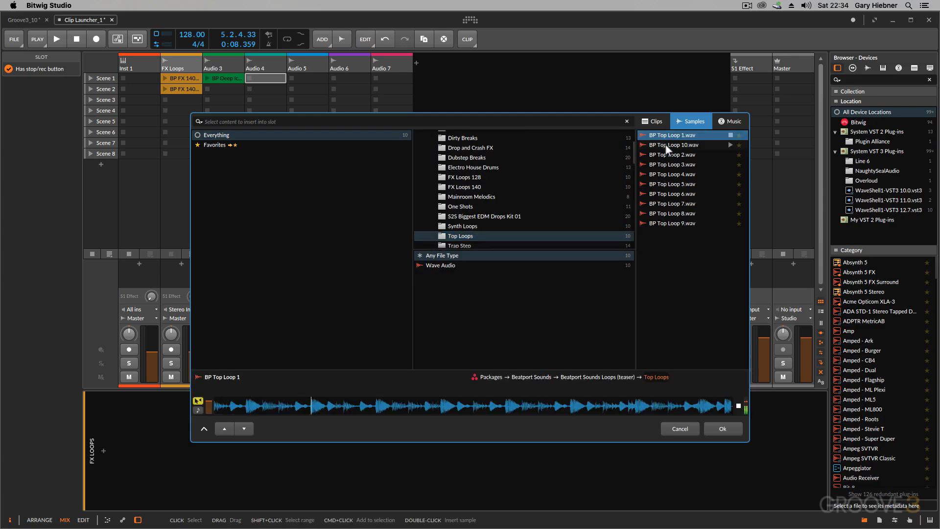
{"action": "left_click", "coordinate": [664, 144]}
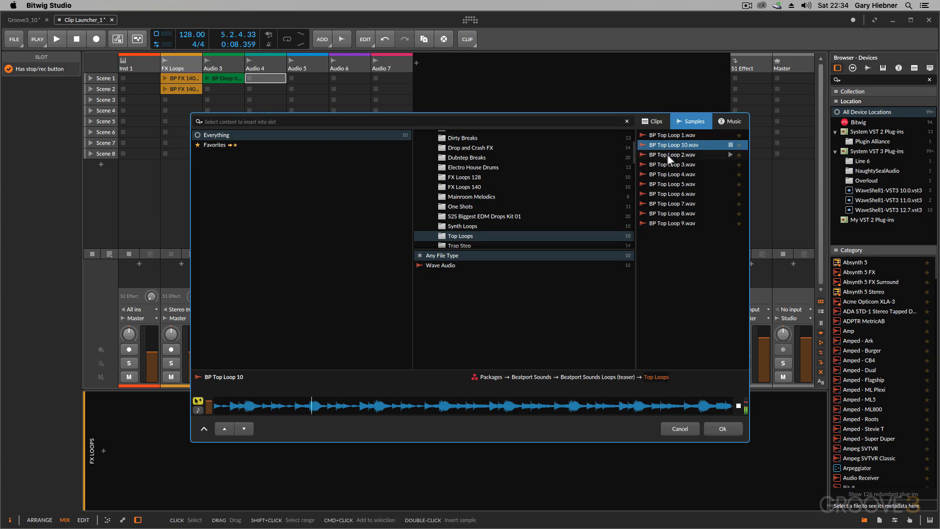
{"action": "left_click", "coordinate": [667, 154]}
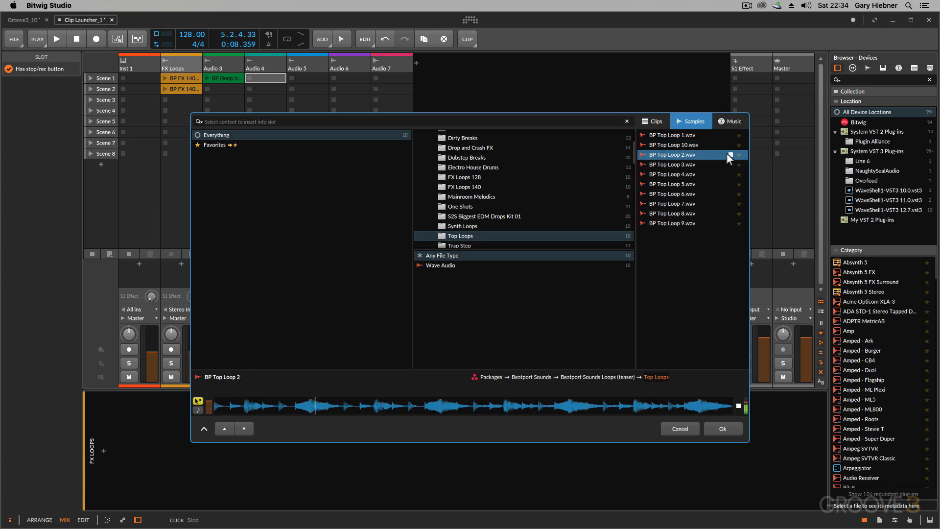
{"action": "left_click", "coordinate": [731, 155]}
{"action": "left_click", "coordinate": [681, 145]}
{"action": "double_click", "coordinate": [681, 145]}
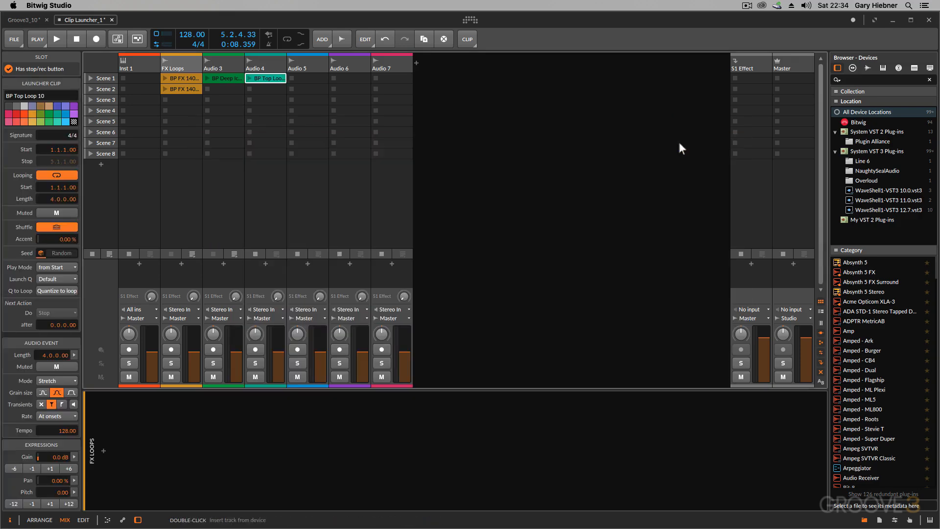
- Rename the Audio 4 track as Top Loop
{"action": "double_click", "coordinate": [262, 66]}
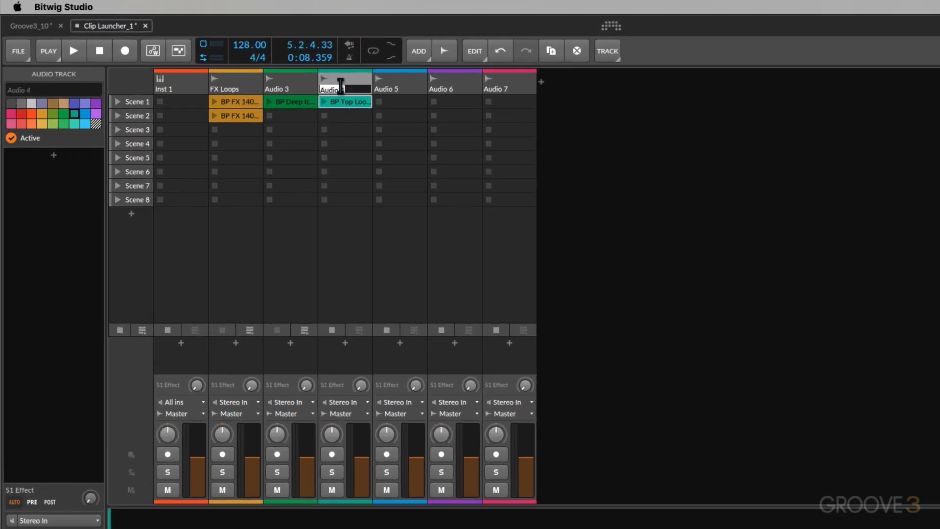
{"action": "type", "text": "Top Loop"}
{"action": "key", "text": "Return"}
- Rename the Audio 3 track as Synth
{"action": "left_click", "coordinate": [285, 88]}
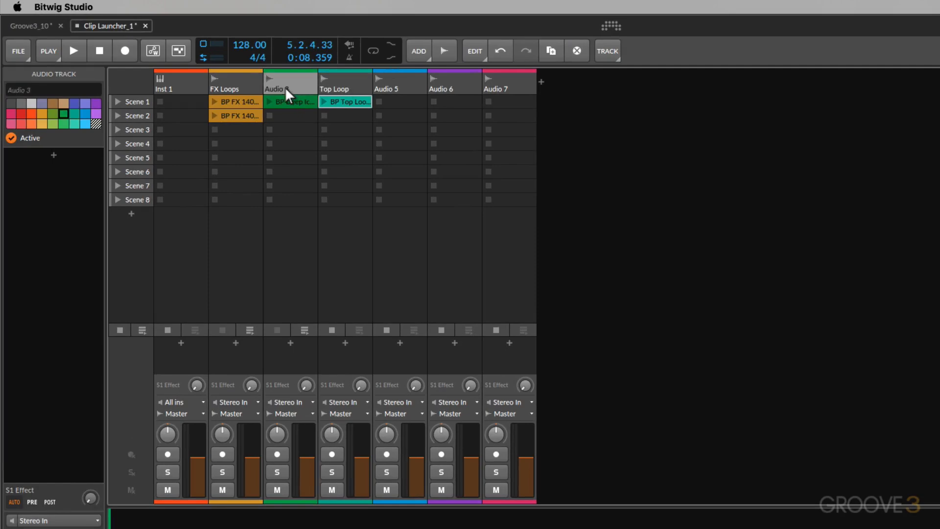
{"action": "double_click", "coordinate": [285, 88]}
{"action": "type", "text": "Swnth"}
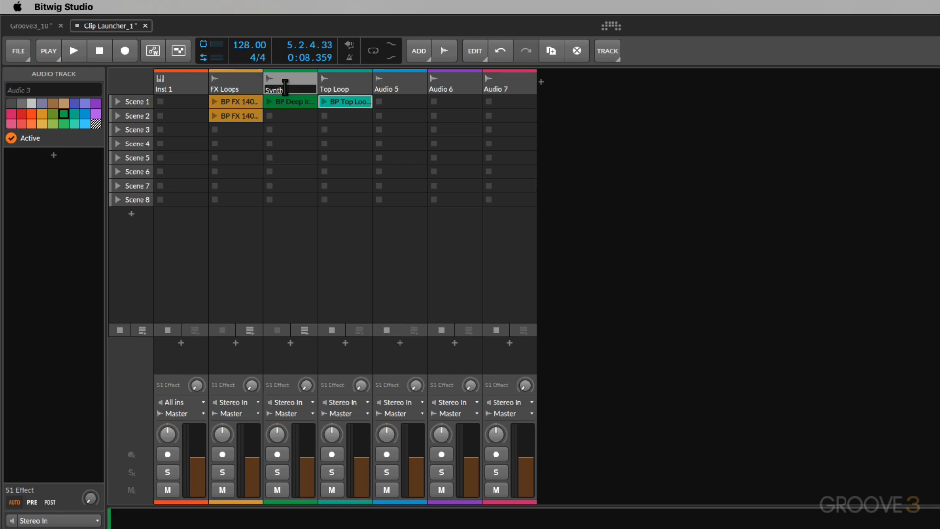
{"action": "key", "text": "Return"}
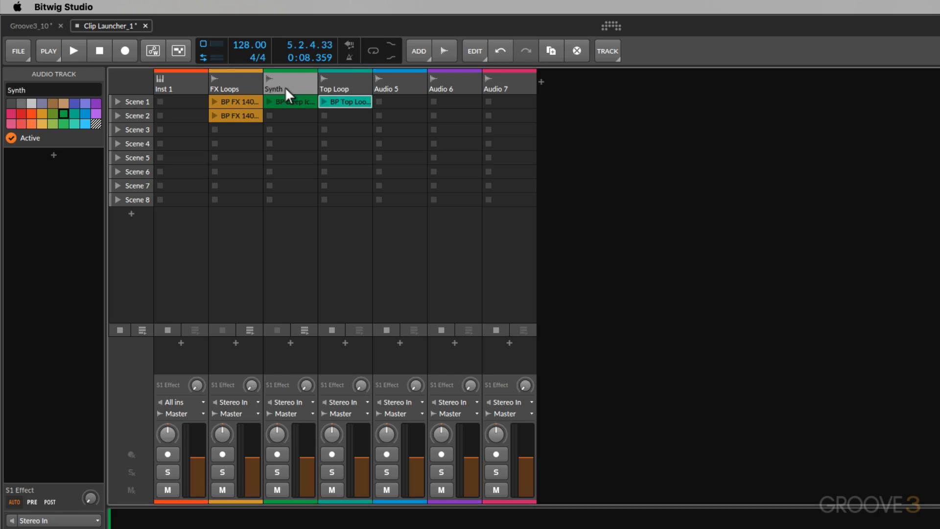
- Launch the Scene 1 clips of FX Loops, Synth and Top Loop one after another, slightly lowering the FX Loops volume during playback
{"action": "left_click", "coordinate": [213, 101]}
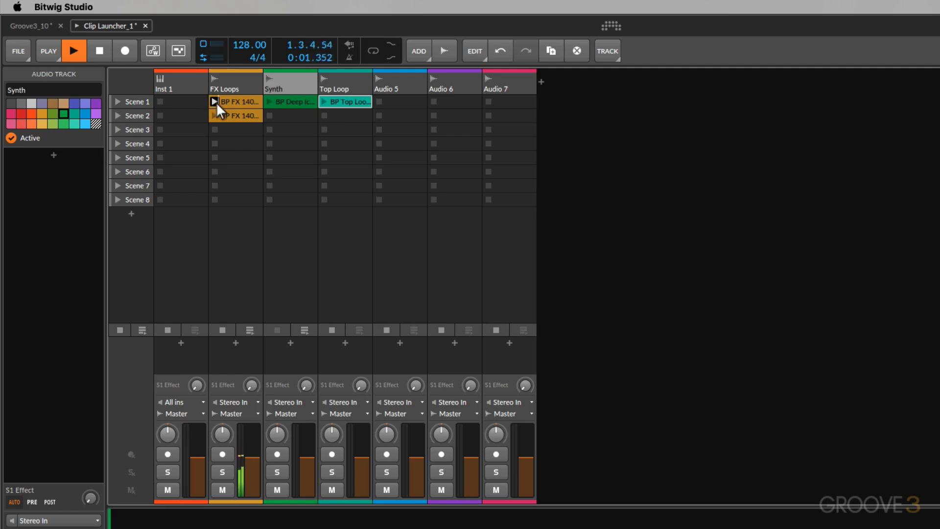
{"action": "left_click", "coordinate": [269, 101]}
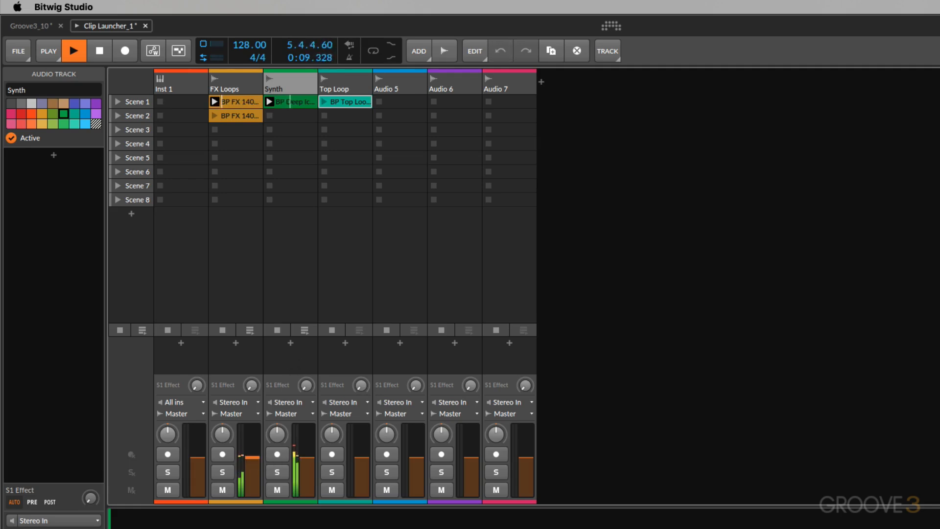
{"action": "left_click_drag", "start_coordinate": [252, 457], "coordinate": [251, 465]}
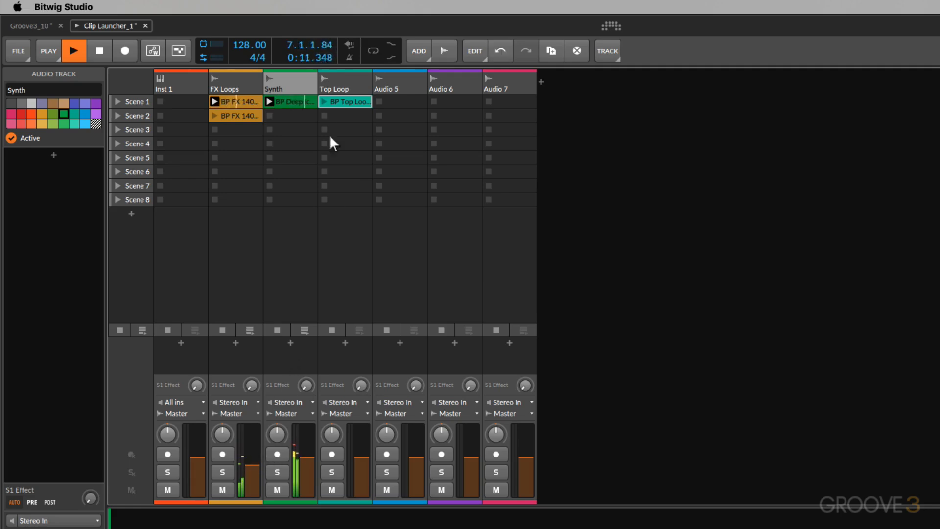
{"action": "left_click", "coordinate": [323, 102]}
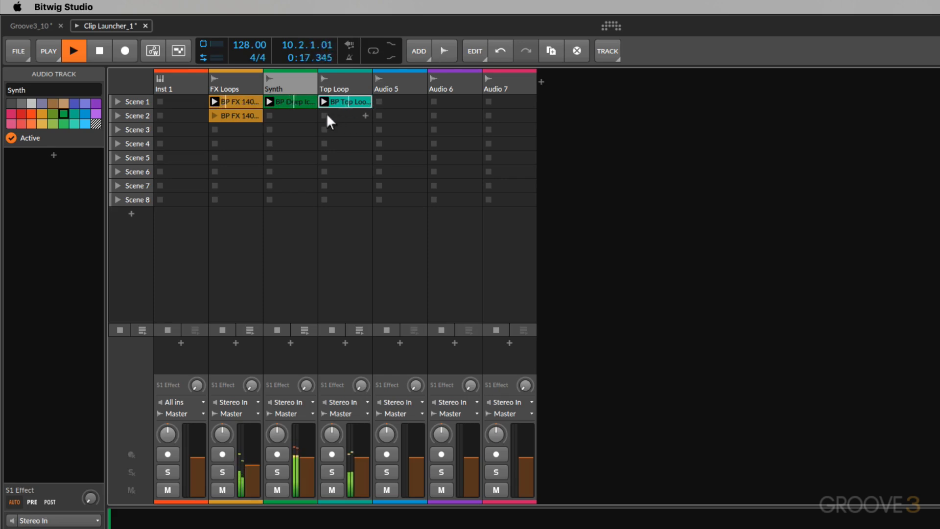
- Stop the playing clip on the FX Loops track and the one on Top Loop, using empty Scene 3 slots
{"action": "left_click", "coordinate": [214, 129]}
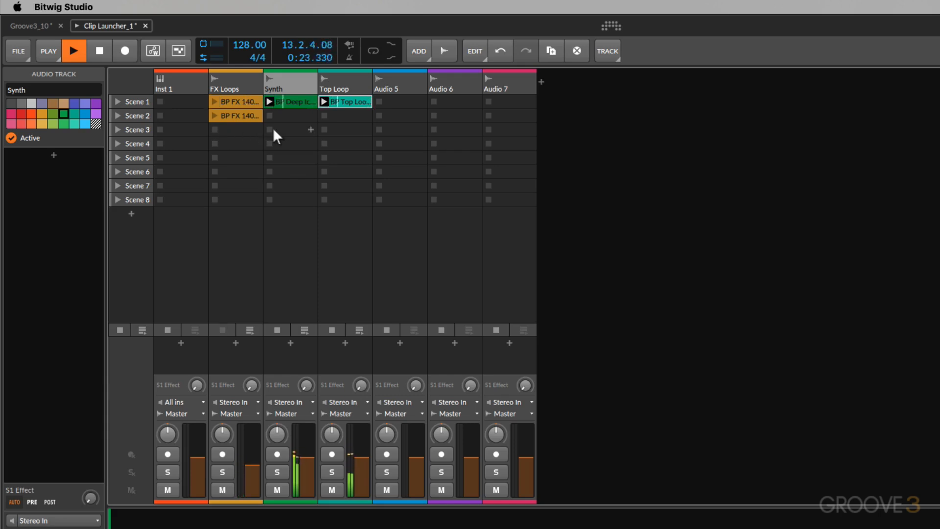
{"action": "left_click", "coordinate": [325, 128]}
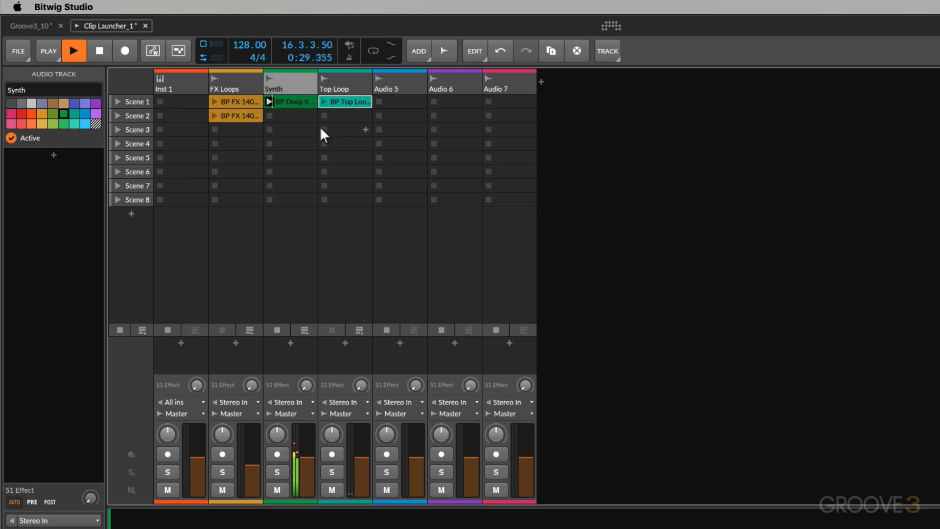